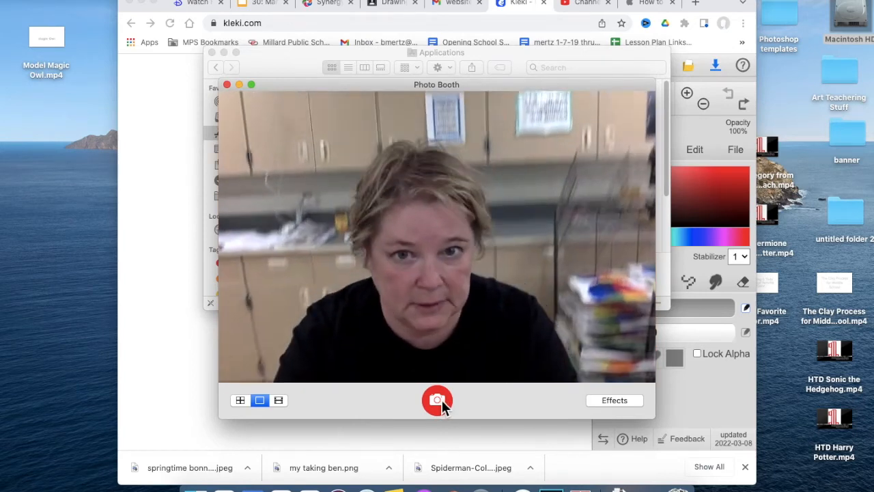
- Take two webcam photos, close Photo Booth and close the Applications window
left_click(442, 399)
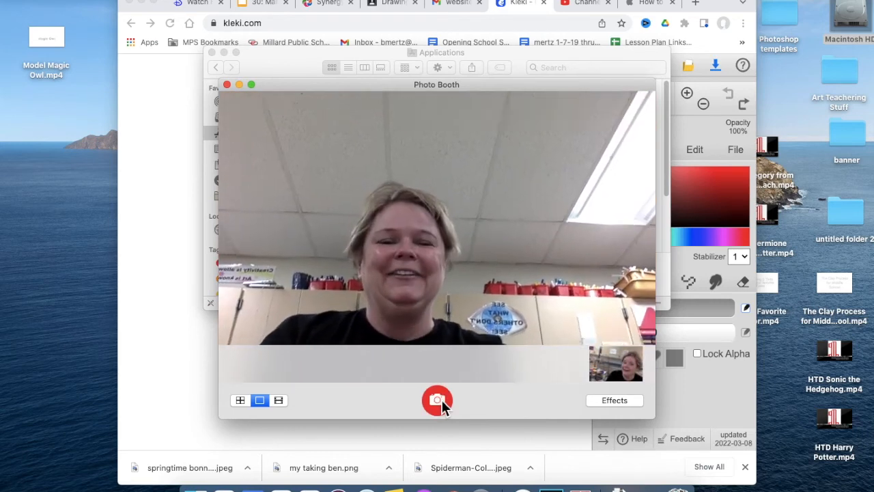
left_click(442, 400)
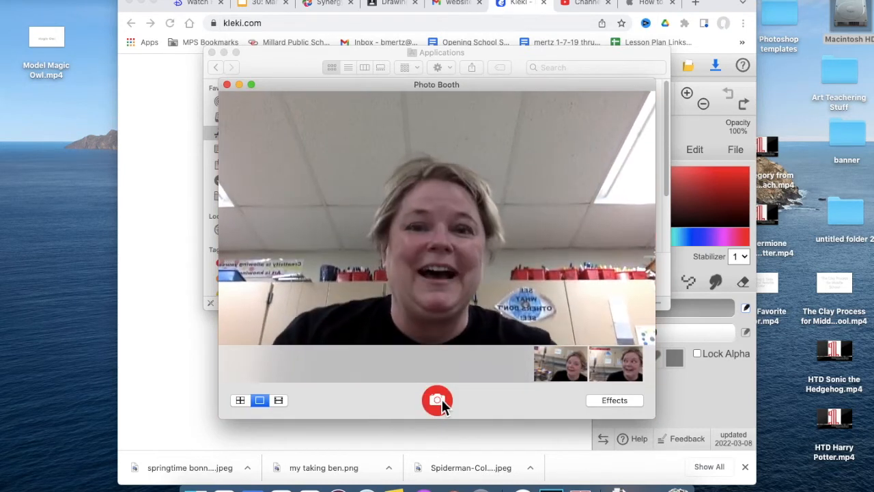
left_click(227, 84)
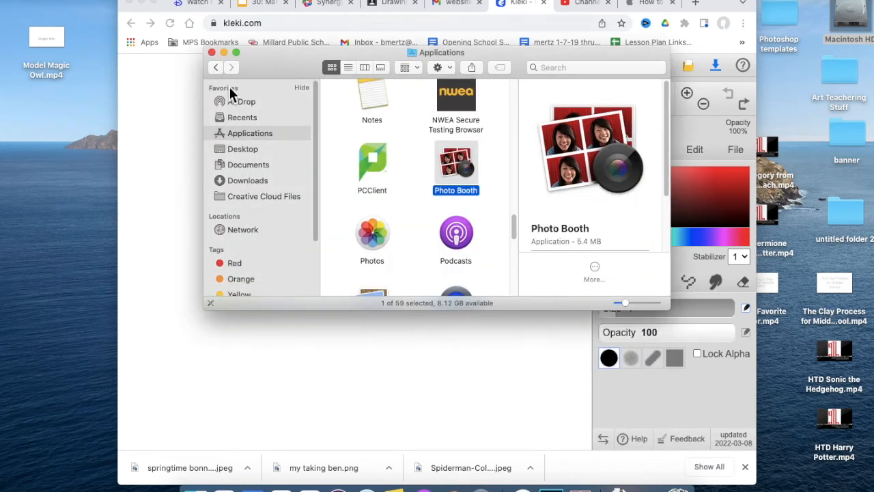
left_click(212, 52)
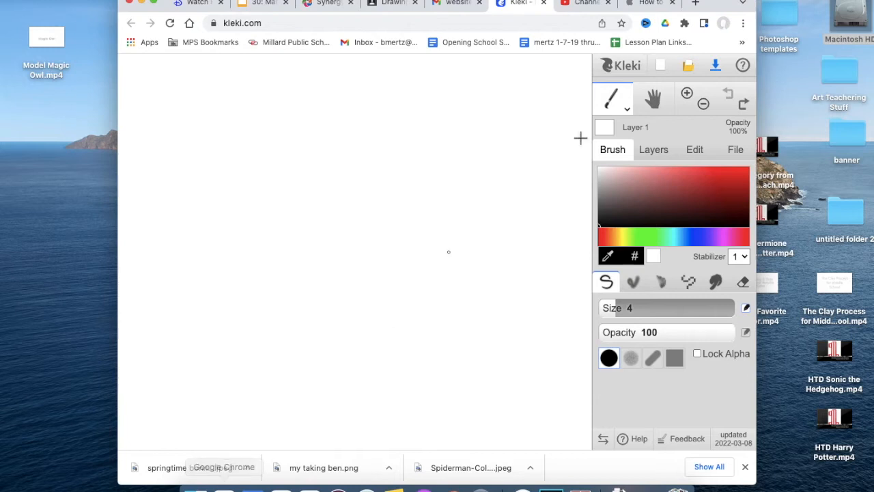
- Search Google for "dolly parton" in a new browser tab and show the image results
left_click(696, 4)
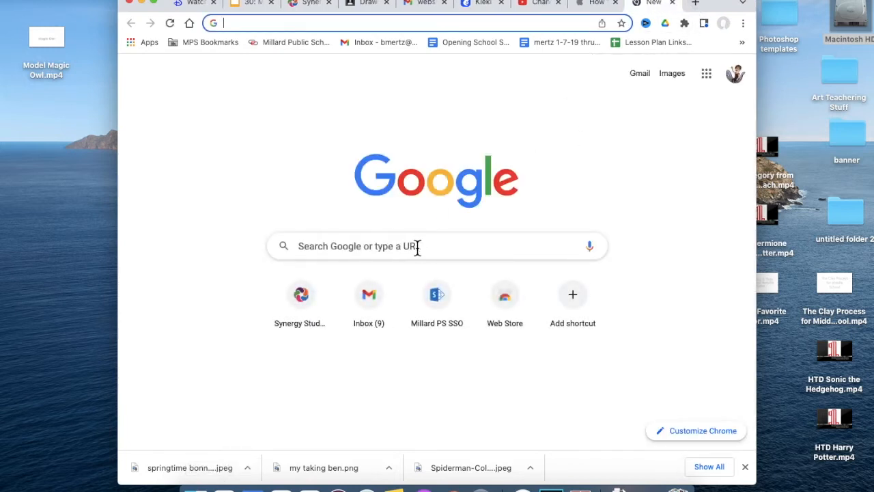
left_click(417, 248)
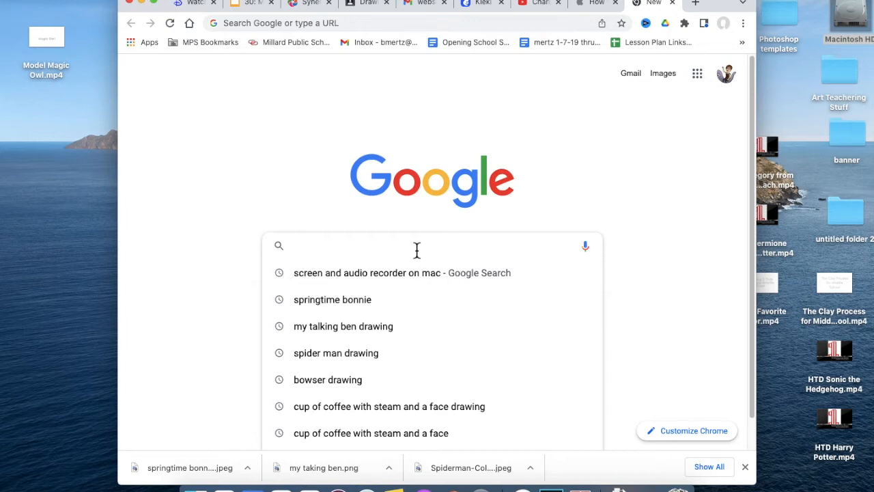
type("dolly parton")
key("Return")
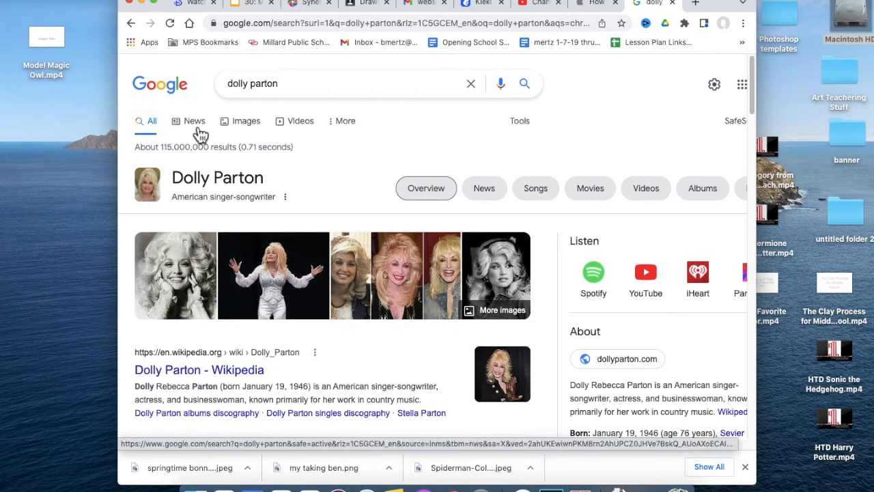
left_click(247, 124)
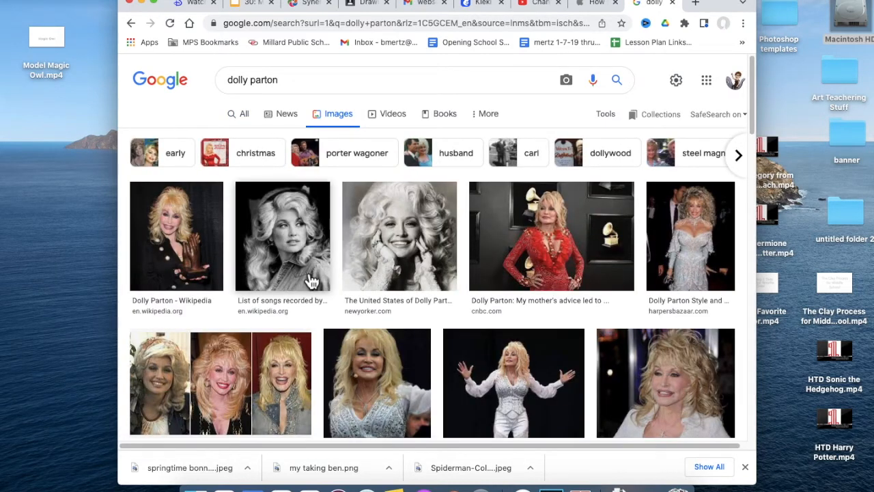
- Save the Country Bluegrass Album picture of Dolly Parton in the white jacket to the Desktop as "dolly"
scroll(310, 282, "down", 1)
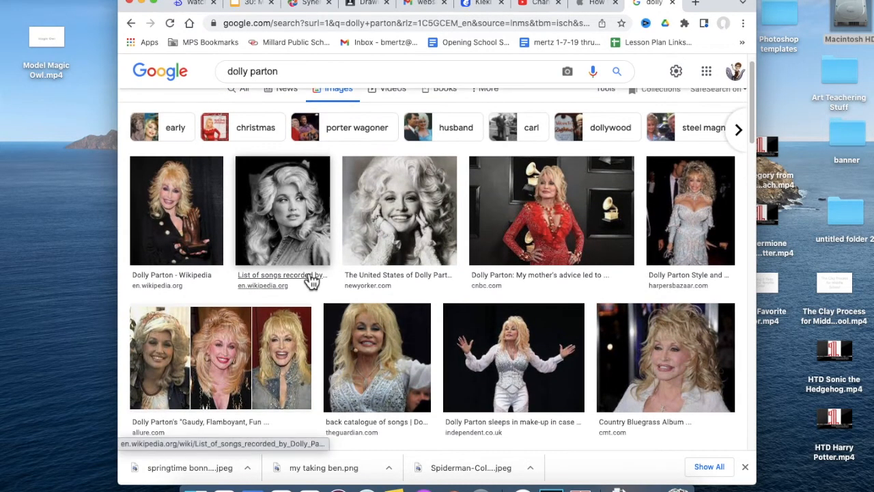
scroll(311, 281, "down", 1)
scroll(311, 281, "down", 1)
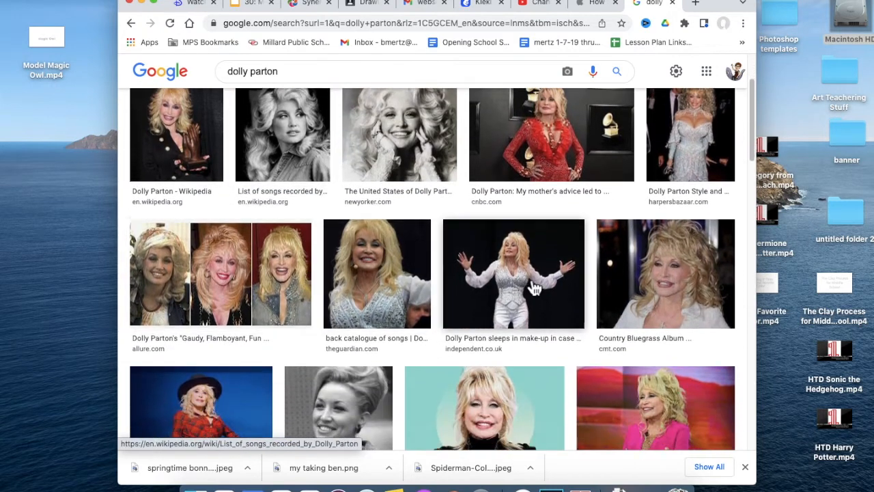
right_click(663, 274)
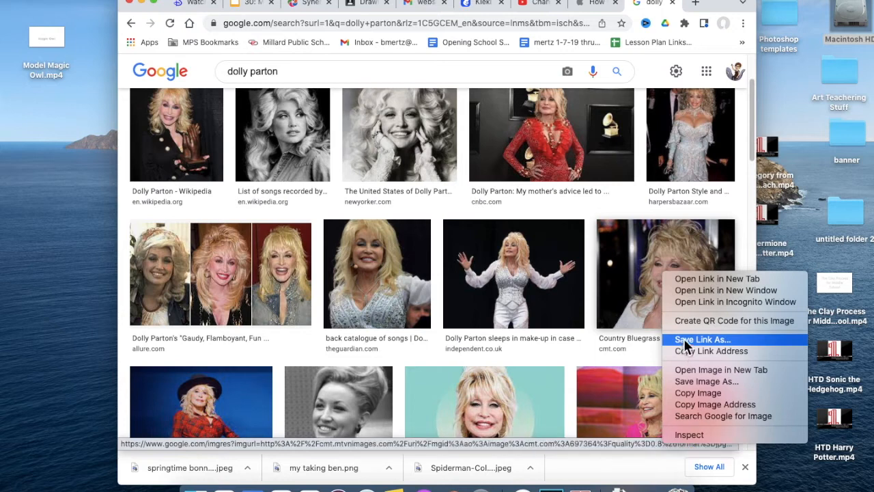
left_click(685, 381)
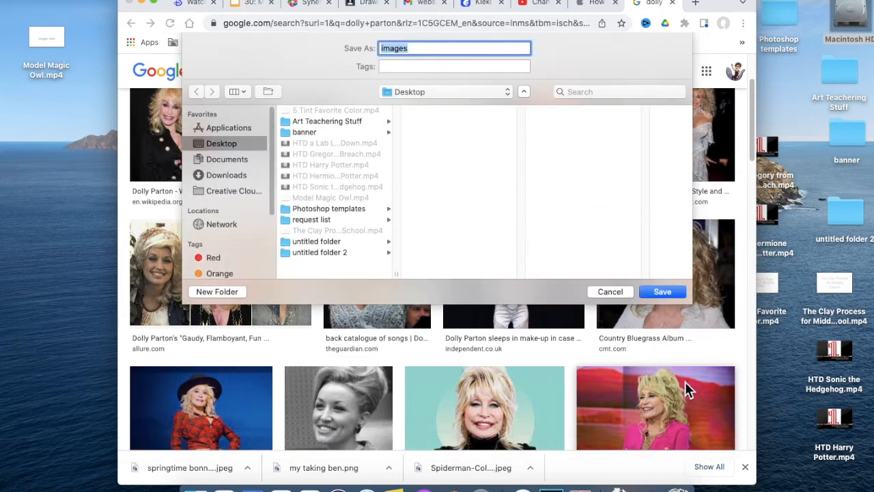
key("BackSpace")
type("dolly")
key("Return")
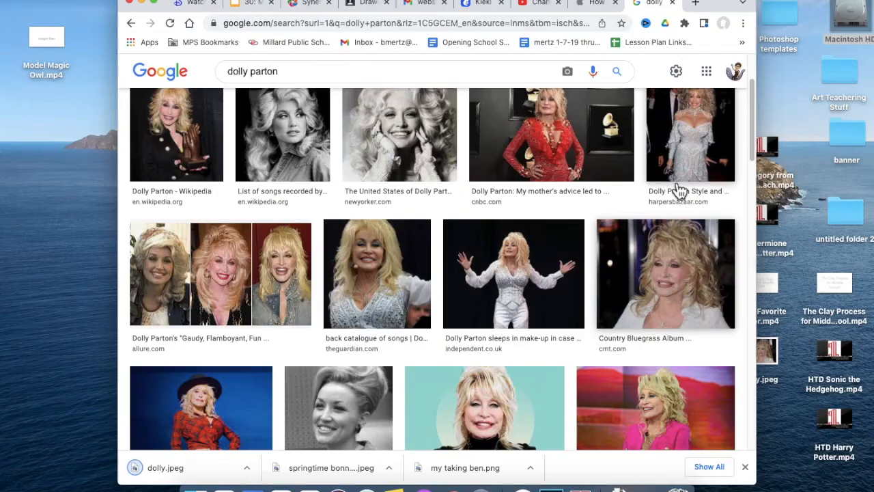
- Replace the image search with "Tennesee hills" and run it
left_click(280, 74)
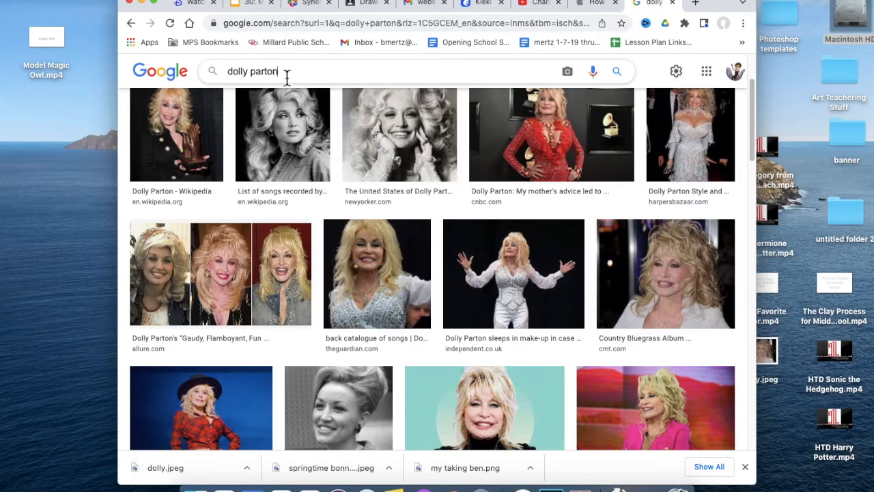
left_click_drag(287, 76, 209, 75)
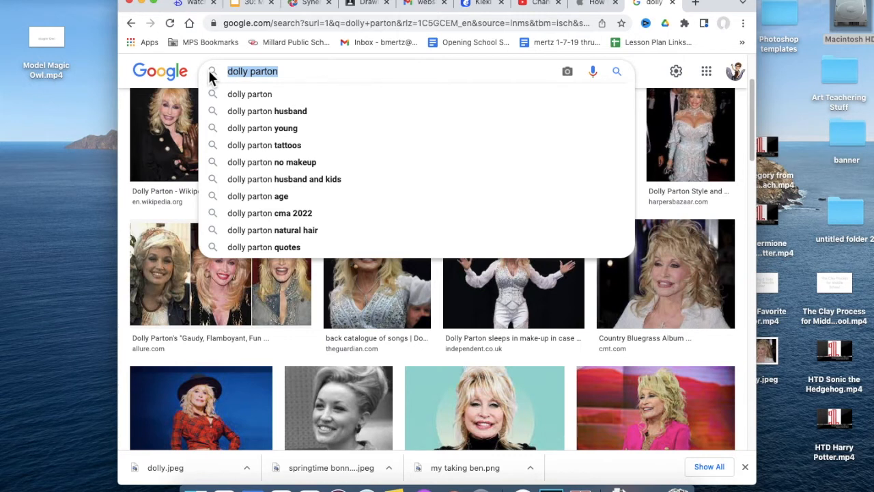
type("Tenn")
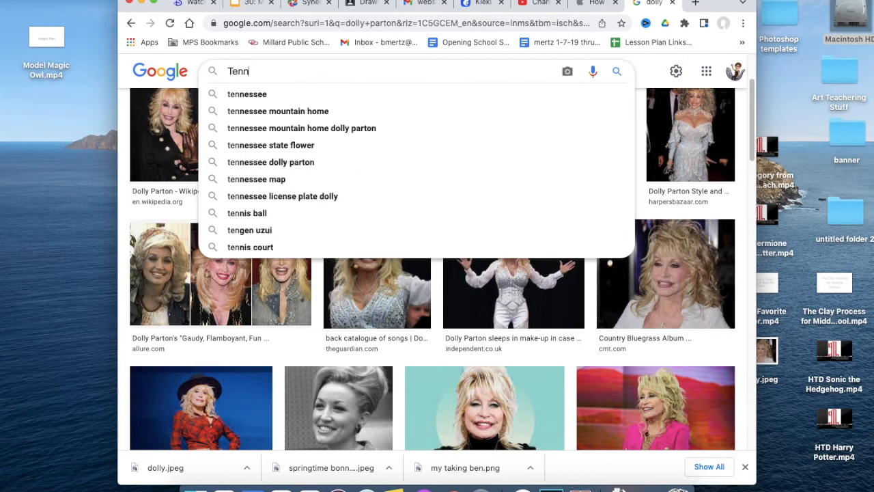
type("esee hi")
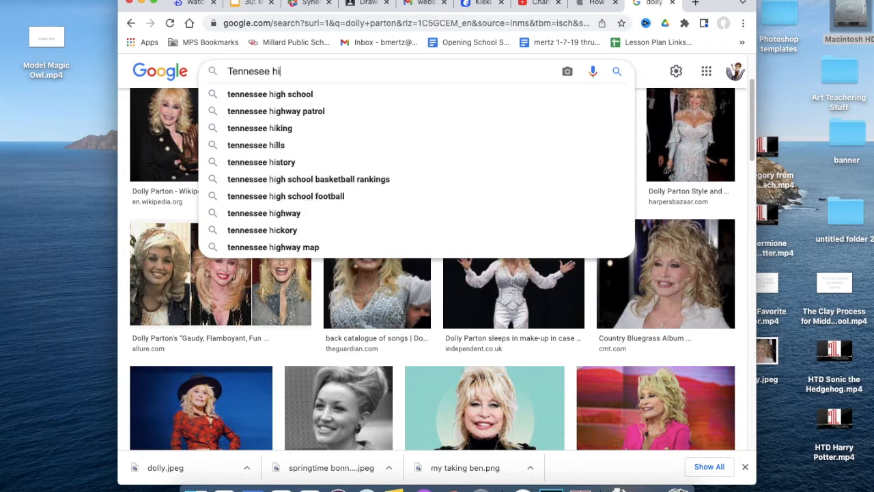
type("lls")
key("Return")
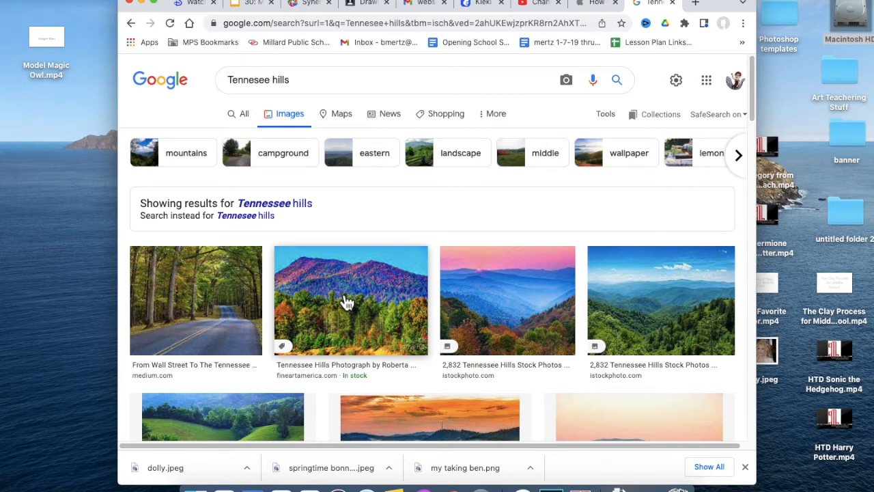
- Save the istockphoto picture of blue mountains under a pink sky to the Desktop as "smikies"
scroll(347, 303, "down", 5)
scroll(347, 303, "up", 3)
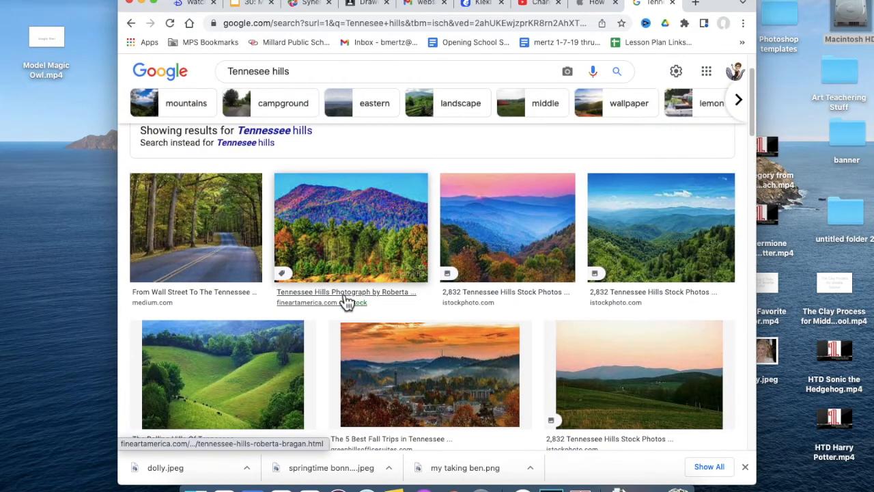
right_click(516, 235)
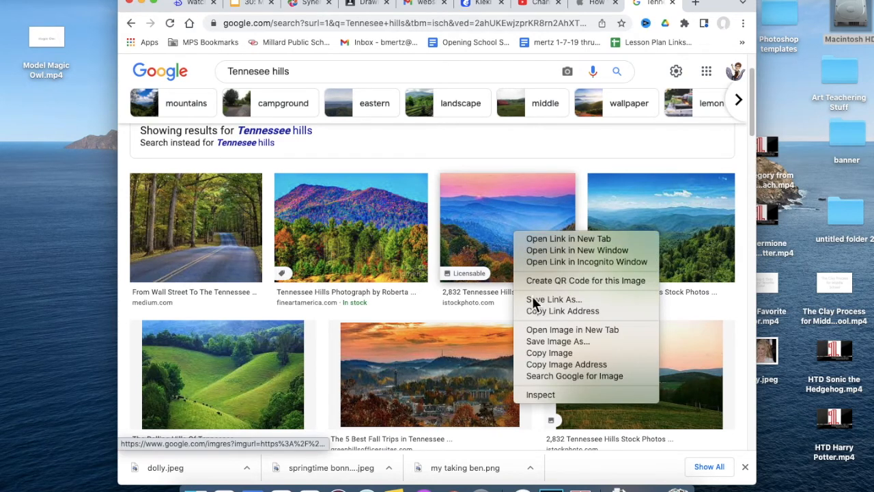
left_click(538, 346)
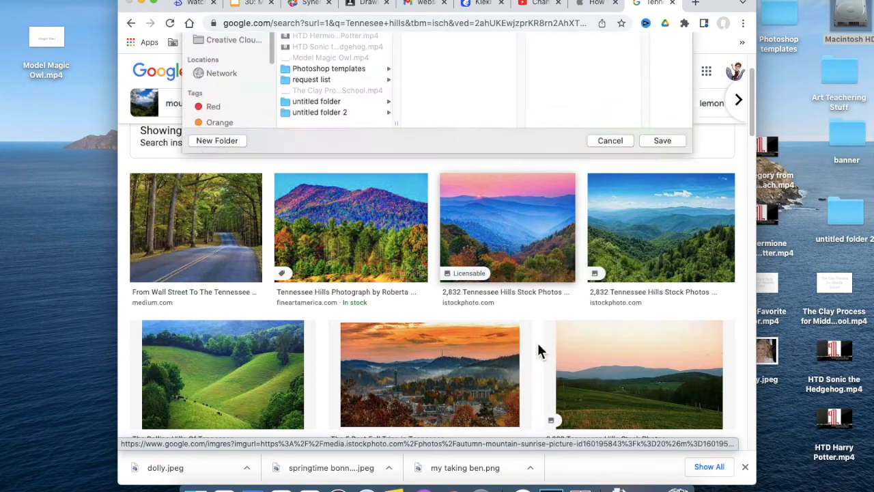
type("smikie")
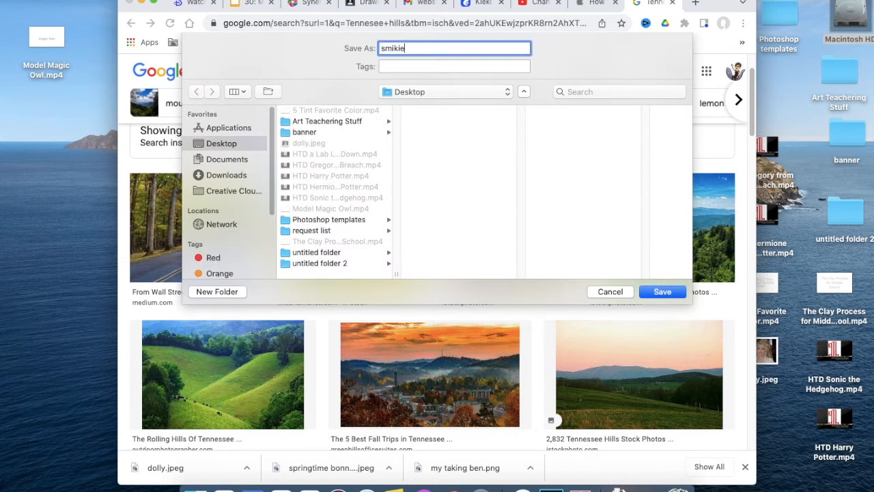
key("Return")
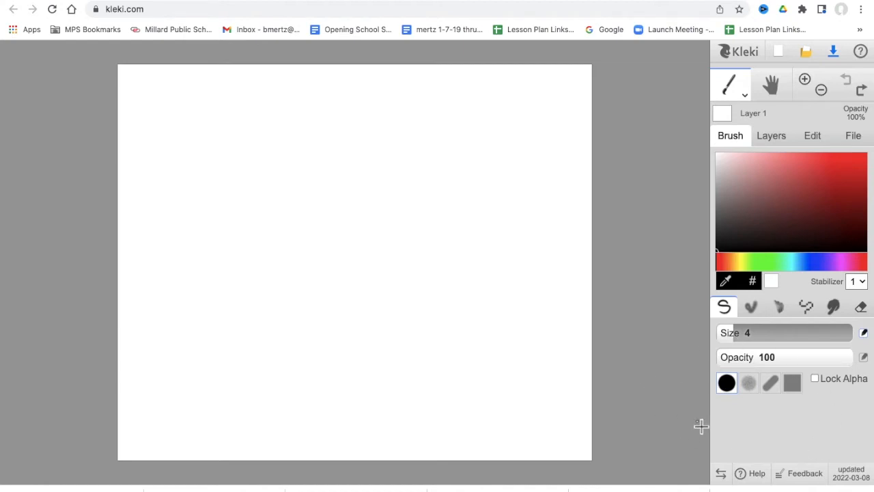
- Add a new layer to the blank Kleki drawing and return to the brush settings
left_click(782, 147)
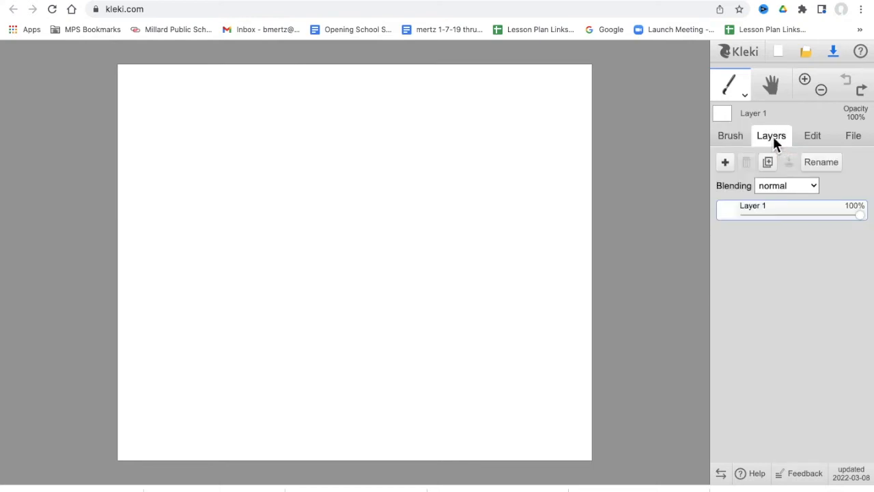
left_click(727, 163)
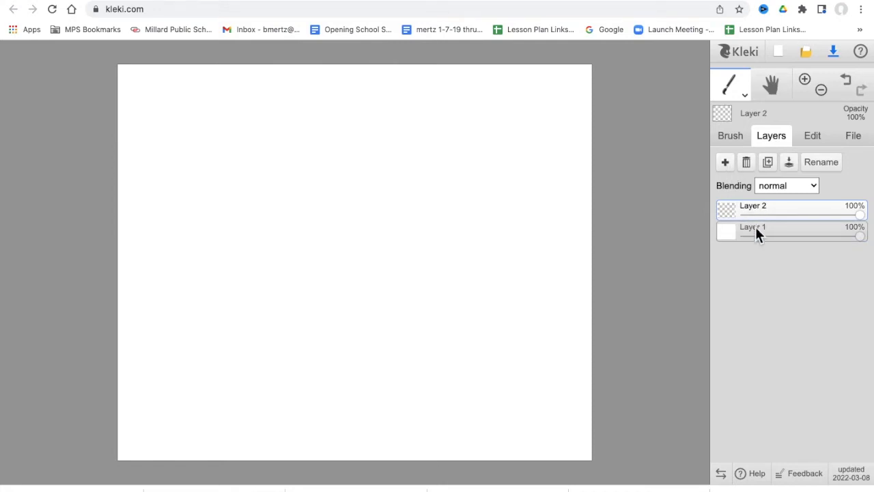
left_click(729, 137)
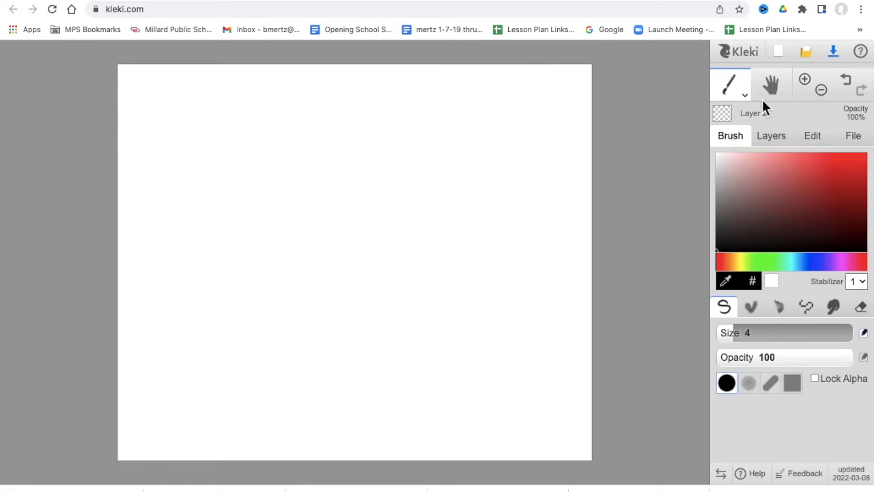
- Import smikies.jpeg from the Desktop as an image and fit it to the workspace
left_click(807, 56)
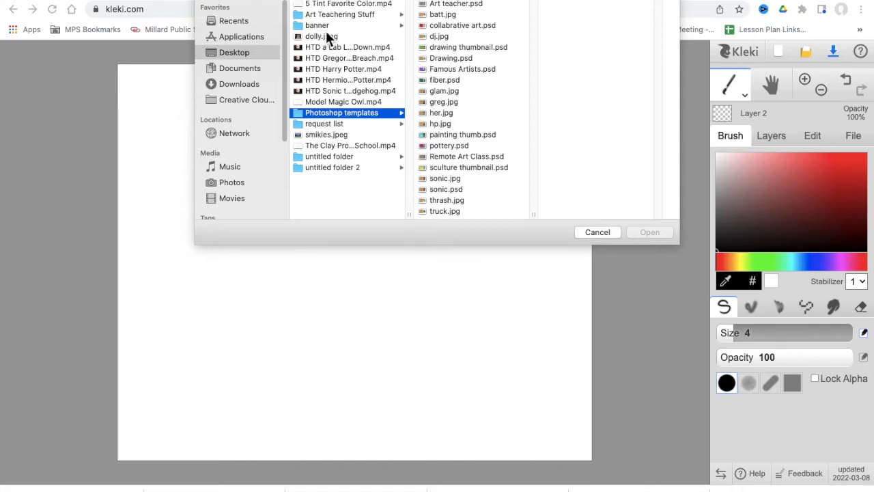
double_click(314, 136)
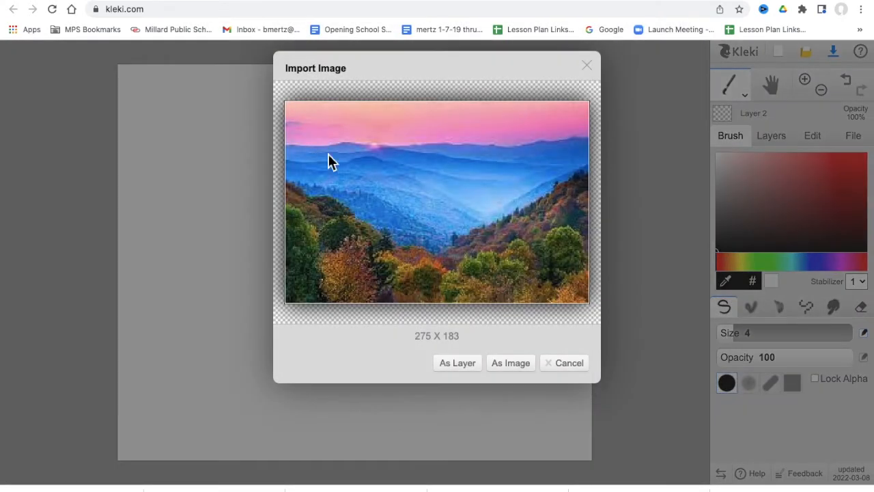
left_click(516, 365)
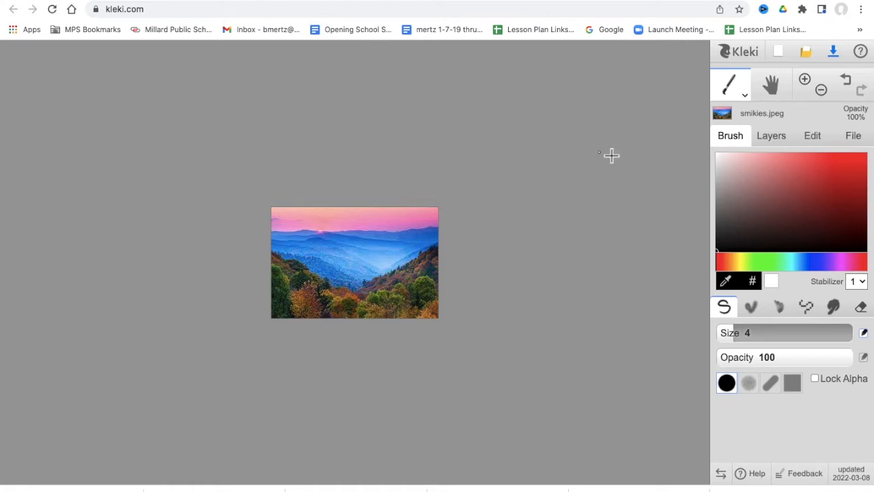
left_click(775, 90)
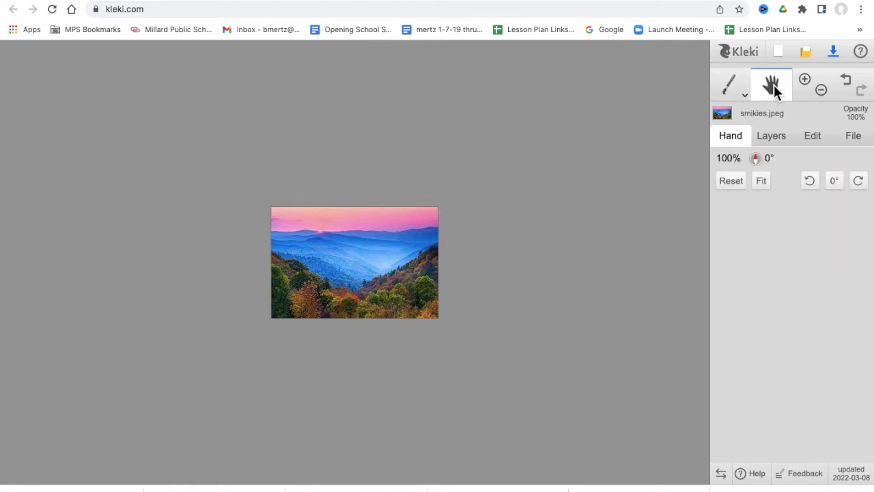
mouse_move(390, 275)
left_mouse_down()
mouse_move(498, 262)
mouse_move(294, 236)
mouse_move(413, 227)
mouse_move(385, 272)
left_mouse_up()
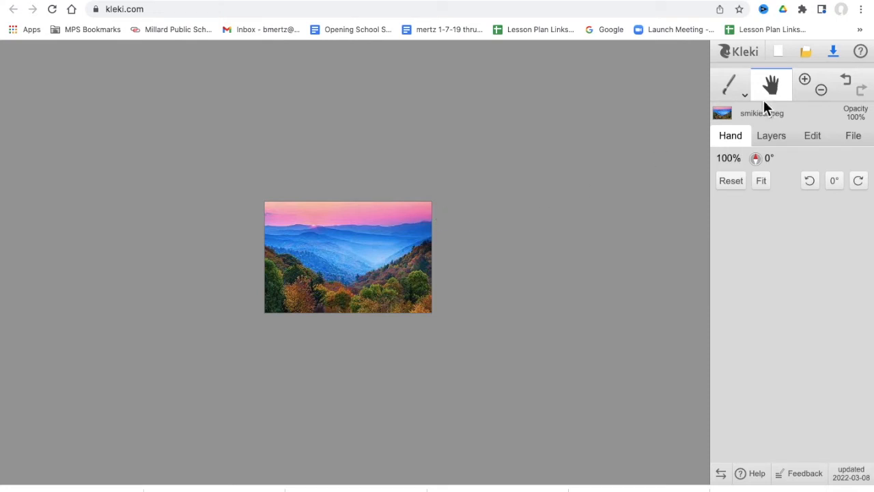
left_click(767, 190)
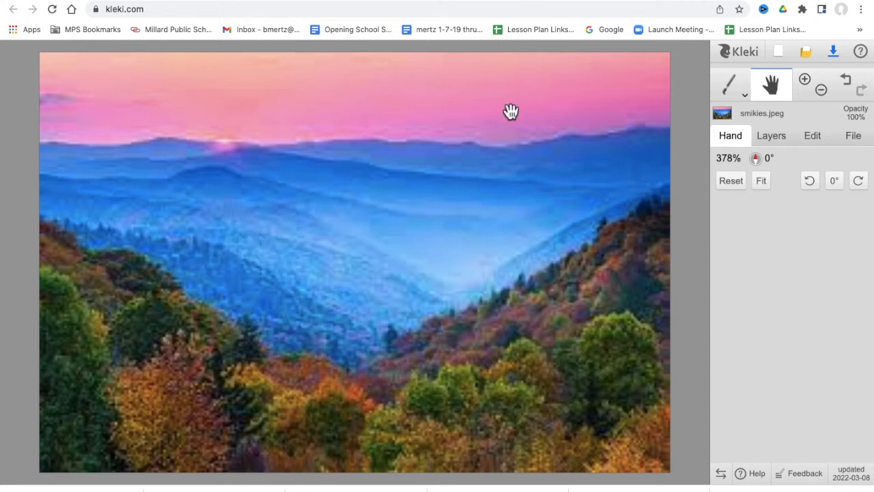
- Reselect the brush tool and show the layer list of the imported landscape
left_click(777, 140)
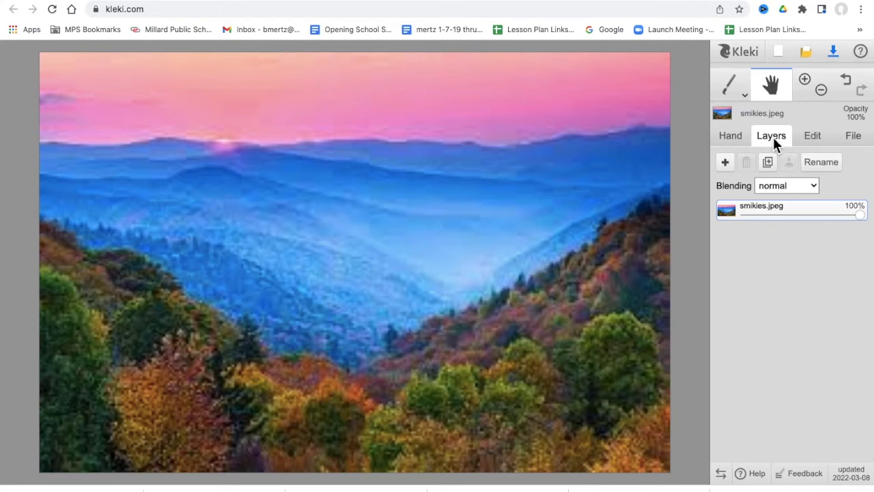
left_click(731, 89)
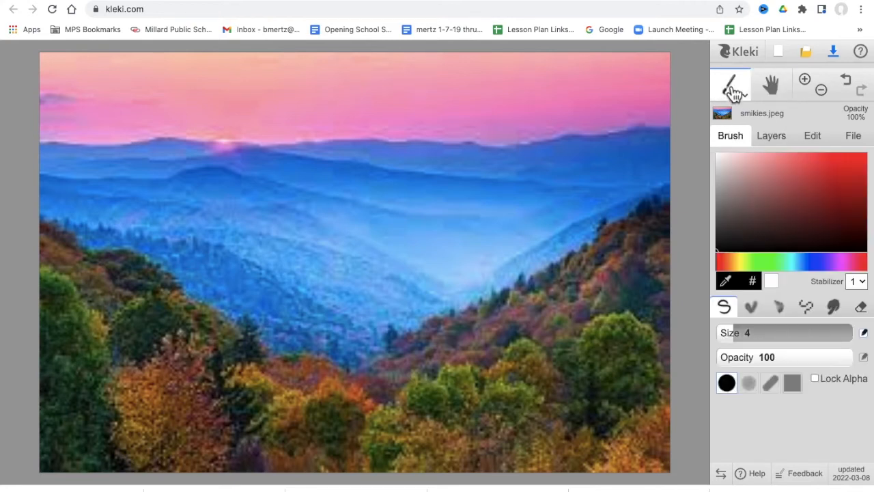
left_click(773, 136)
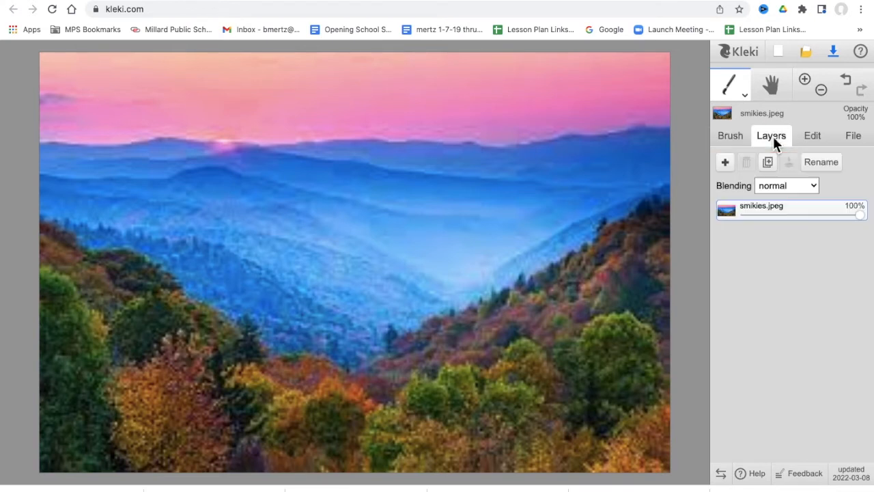
- Add a new layer above smikies.jpeg and bring in "Photo on 3-9-22 at 2.41 PM #2" from the Desktop as a layer
left_click(727, 164)
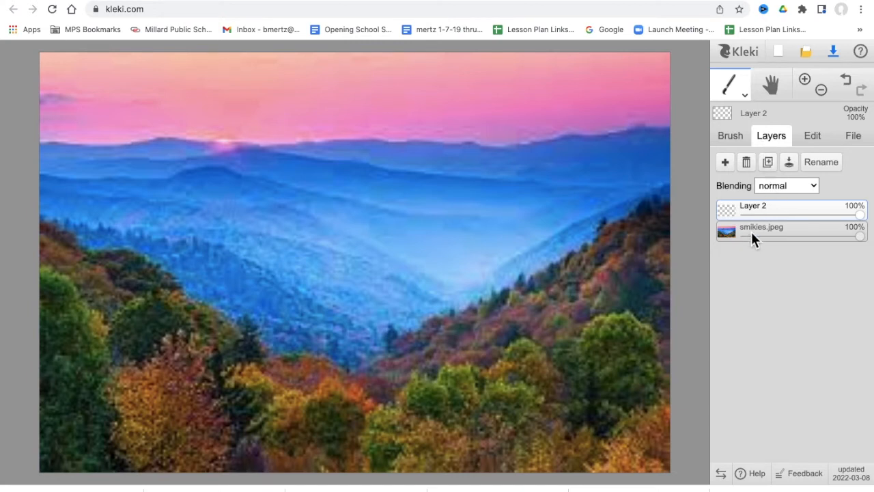
left_click(811, 60)
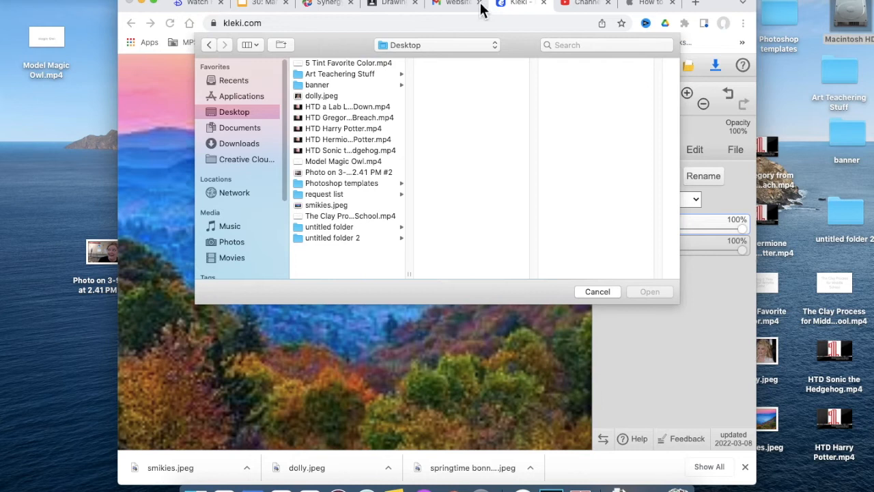
left_click(155, 4)
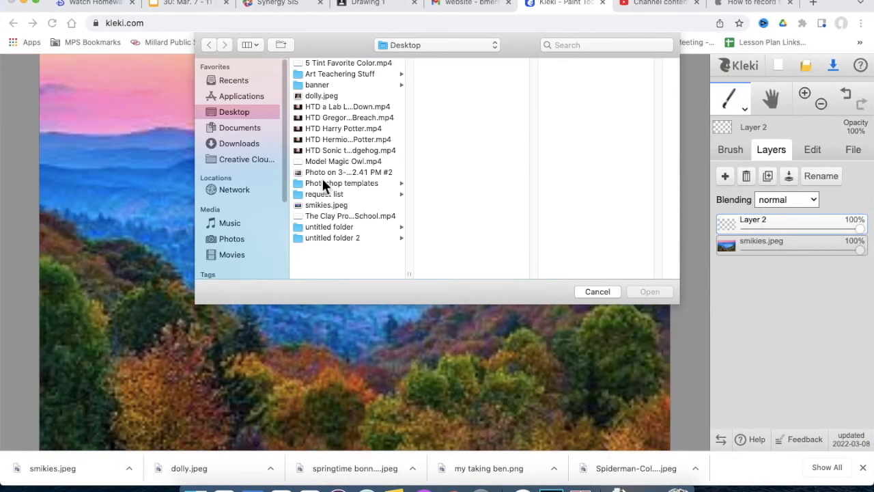
double_click(324, 171)
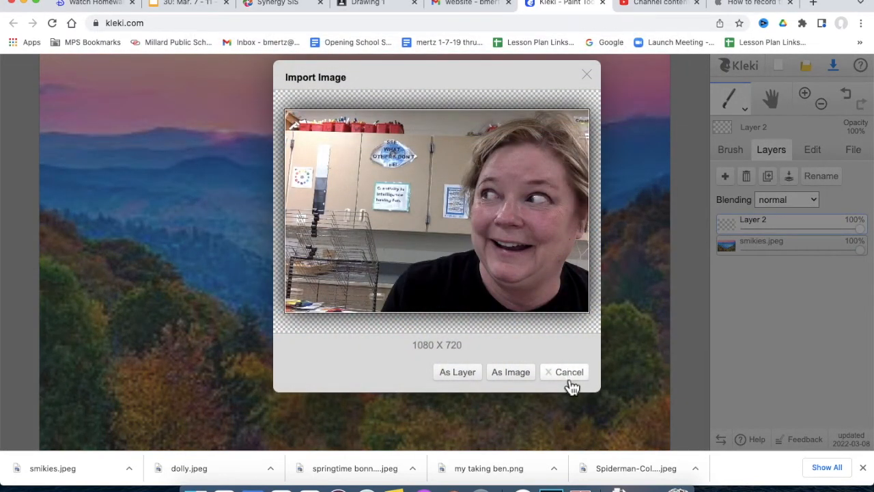
left_click(456, 376)
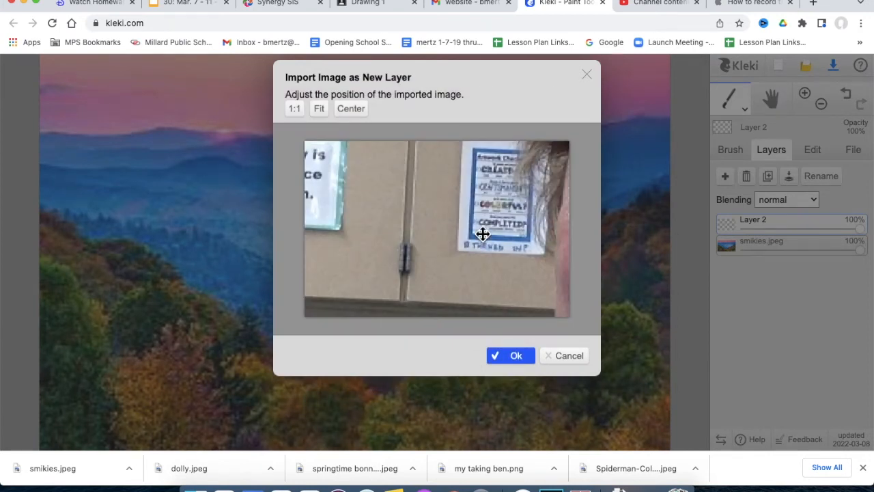
- Scale the imported photo down to about four fifths of the canvas width, align it with the lower-right corner, and accept the placement
left_click_drag(478, 236, 312, 152)
left_click_drag(457, 257, 274, 129)
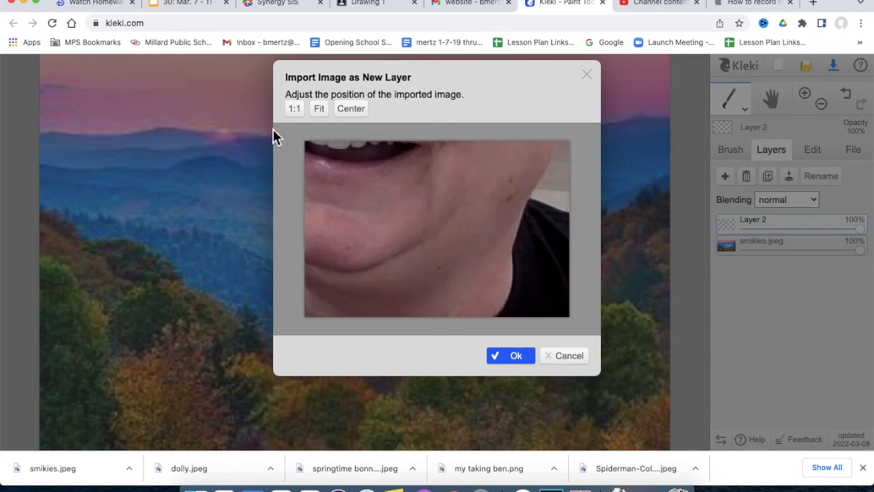
left_click_drag(460, 255, 362, 137)
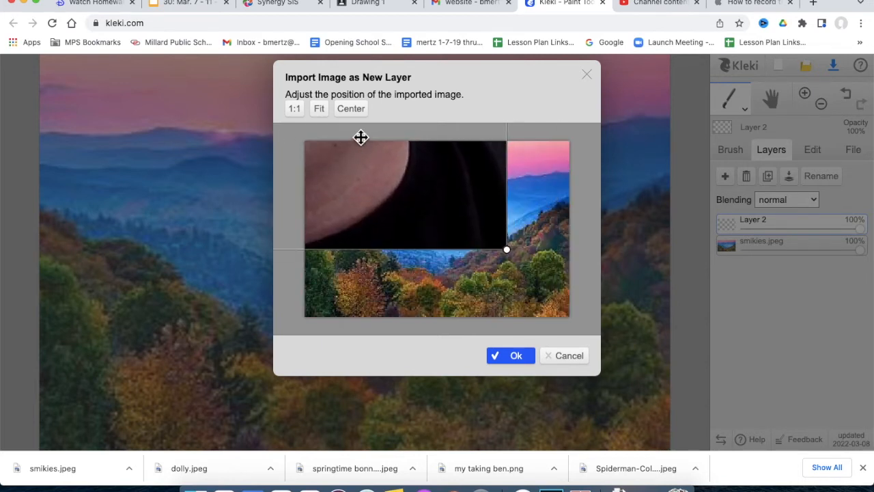
left_click_drag(509, 252, 418, 205)
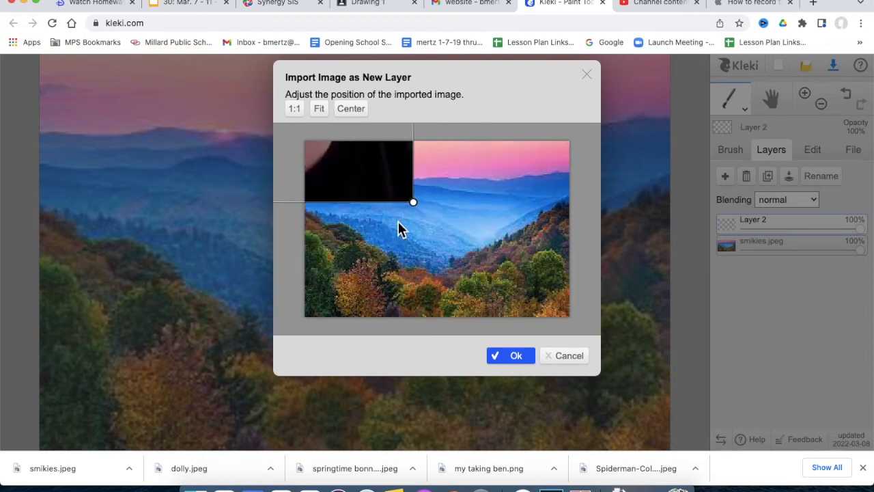
left_click_drag(348, 150, 511, 254)
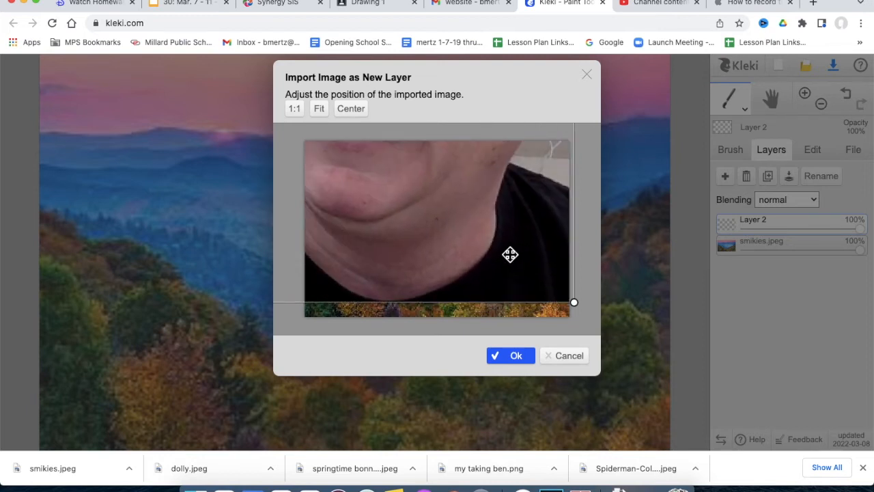
left_click_drag(575, 304, 419, 202)
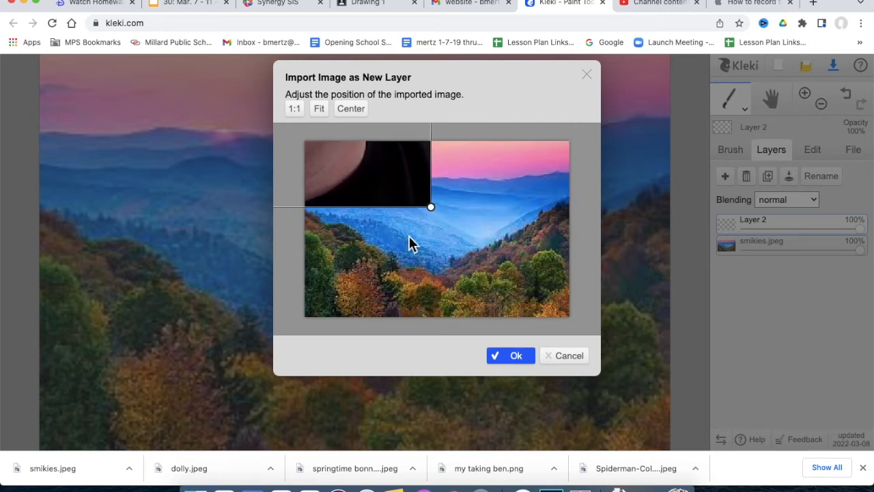
left_click_drag(356, 158, 465, 261)
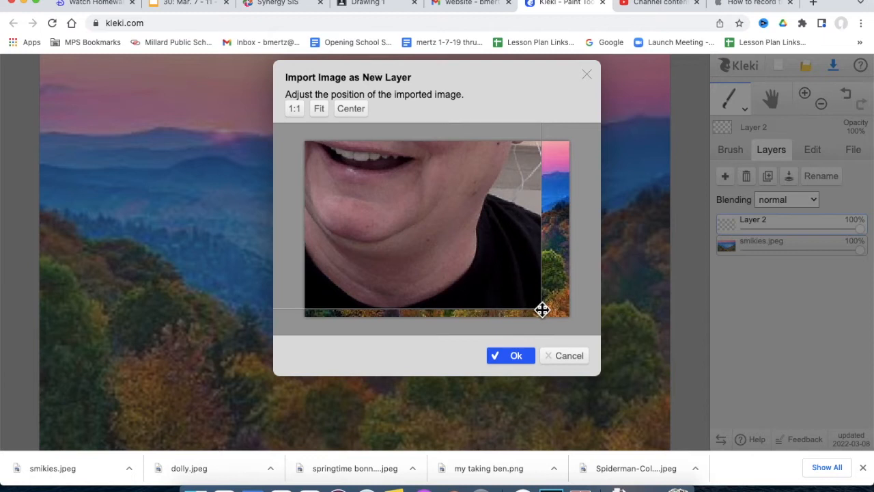
left_click_drag(544, 311, 396, 212)
left_click_drag(341, 159, 494, 242)
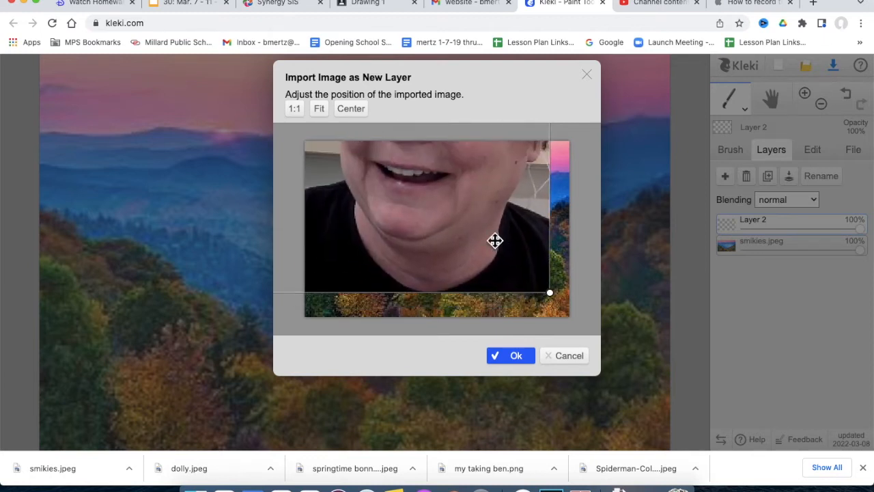
left_click_drag(553, 298, 437, 219)
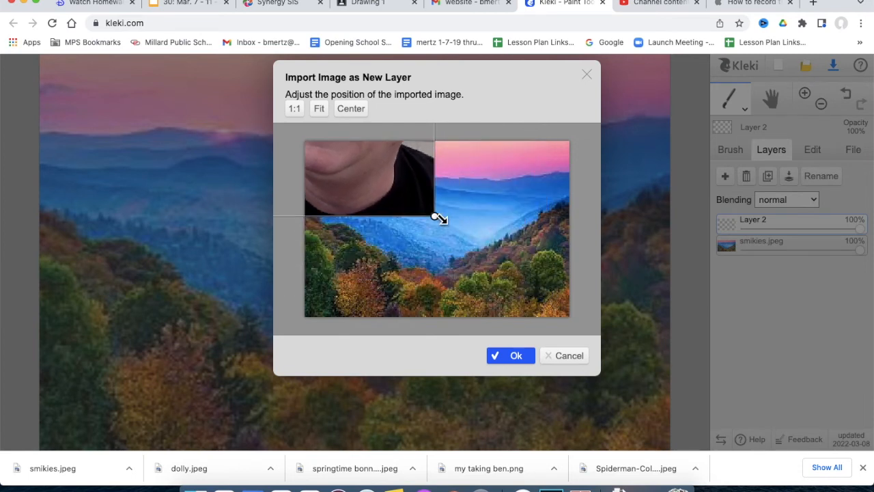
left_click_drag(384, 175, 481, 237)
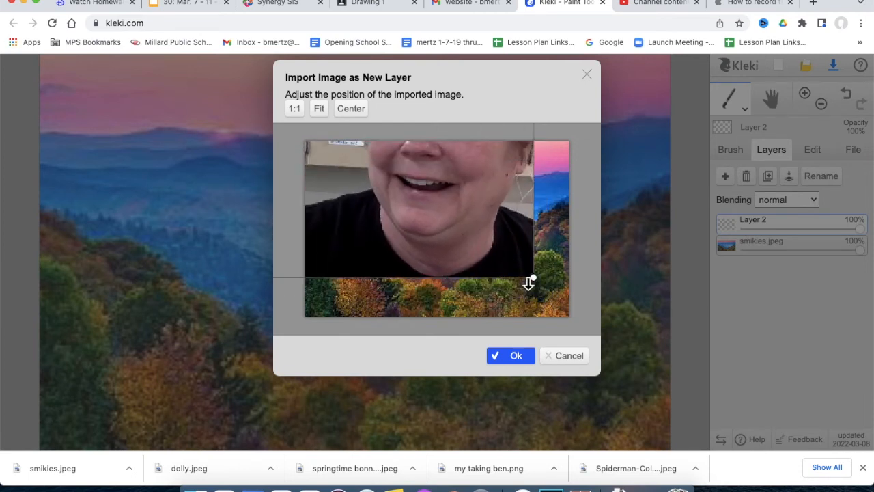
left_click_drag(535, 280, 427, 210)
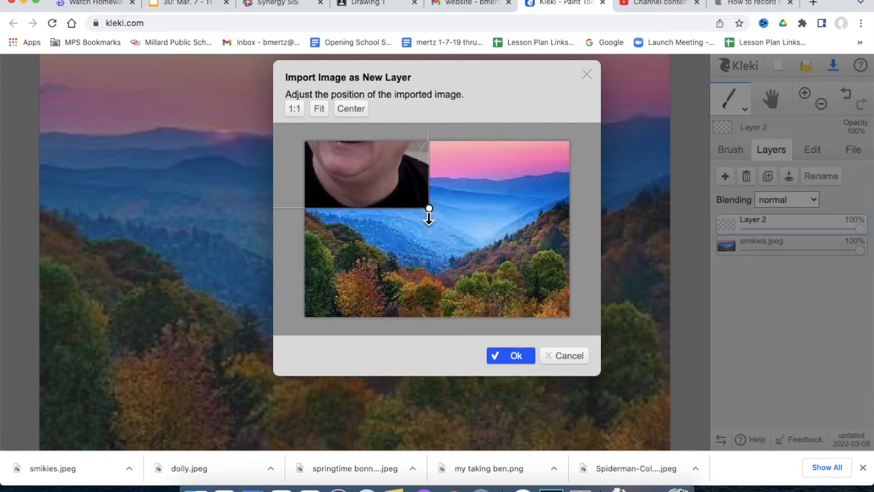
left_click_drag(389, 183, 506, 255)
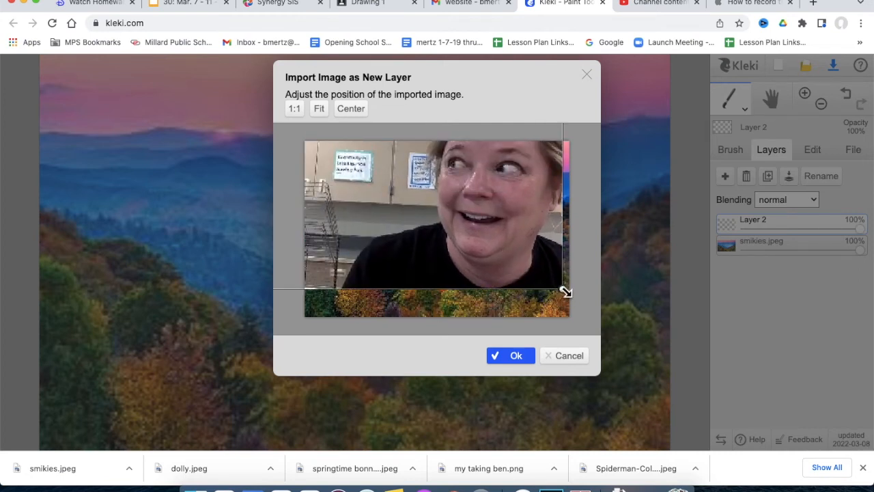
left_click_drag(566, 290, 476, 230)
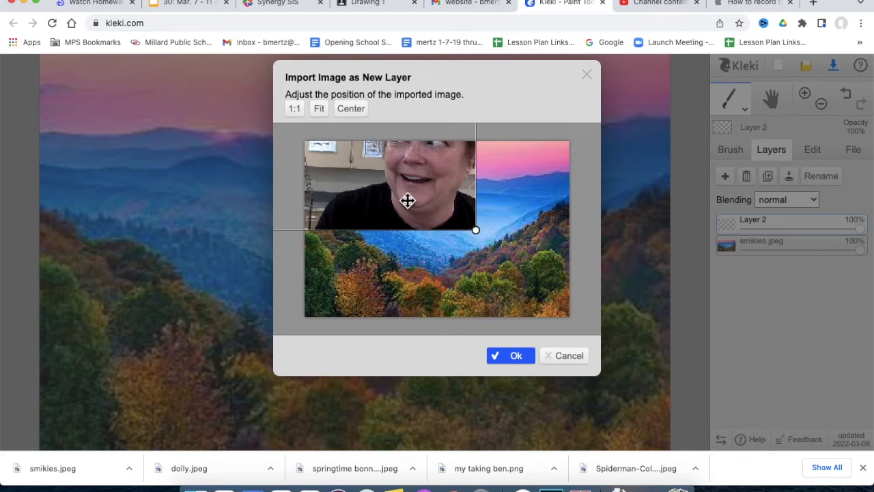
left_click_drag(457, 273, 479, 287)
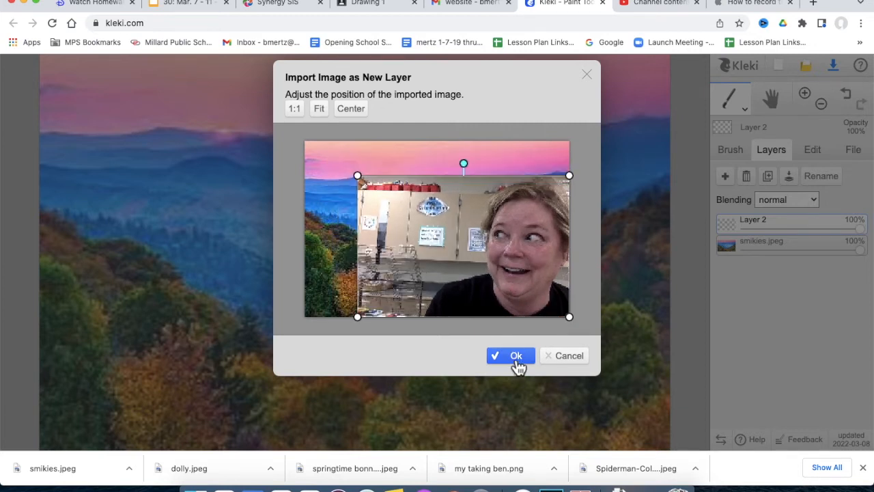
left_click(517, 362)
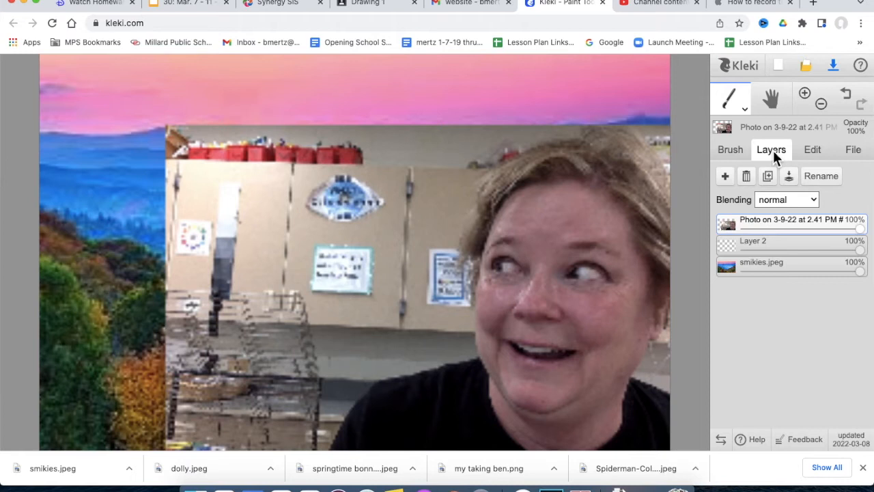
- Erase most of the classroom background beside the woman on the photo layer with the Eraser at size 60
left_click(730, 156)
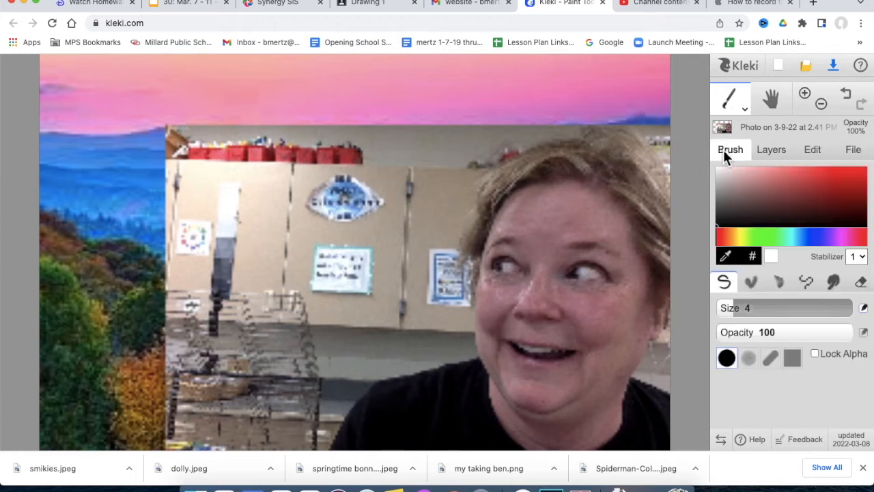
left_click(863, 284)
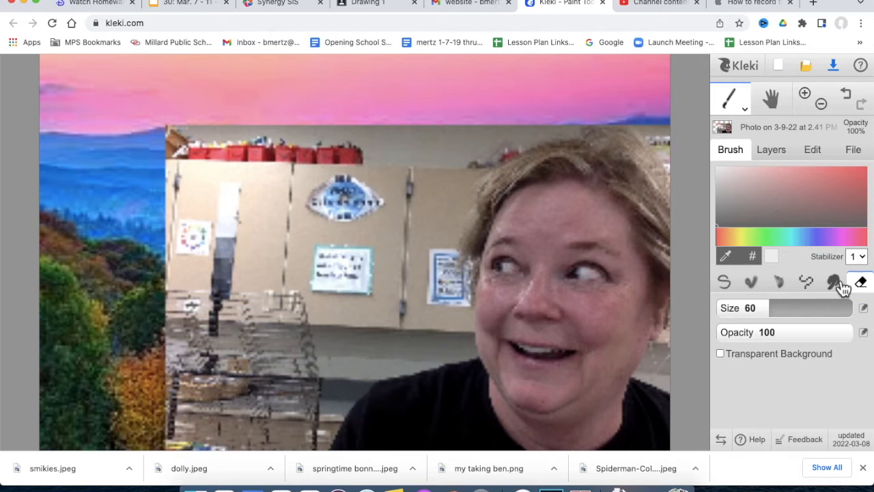
mouse_move(232, 382)
left_mouse_down()
mouse_move(314, 230)
mouse_move(337, 211)
mouse_move(225, 198)
mouse_move(201, 277)
mouse_move(338, 256)
mouse_move(400, 156)
mouse_move(437, 150)
mouse_move(476, 115)
mouse_move(499, 123)
mouse_move(507, 105)
mouse_move(400, 158)
left_mouse_up()
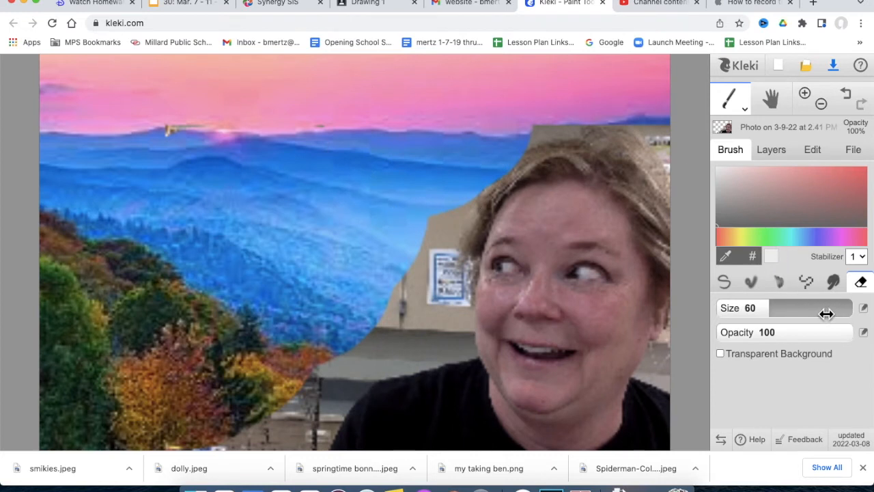
- Set the eraser size to 9.5 and erase the background closely around the woman's hair, the side of her face and her shoulder
mouse_move(754, 311)
left_mouse_down()
mouse_move(798, 308)
mouse_move(728, 307)
mouse_move(738, 308)
left_mouse_up()
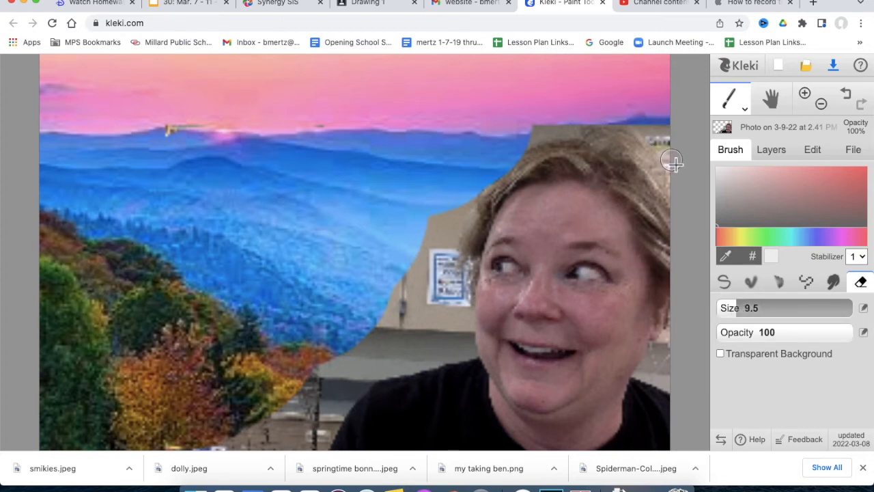
mouse_move(673, 166)
left_mouse_down()
mouse_move(647, 135)
mouse_move(615, 122)
mouse_move(528, 144)
left_mouse_up()
mouse_move(661, 139)
left_mouse_down()
mouse_move(665, 131)
mouse_move(674, 144)
left_mouse_up()
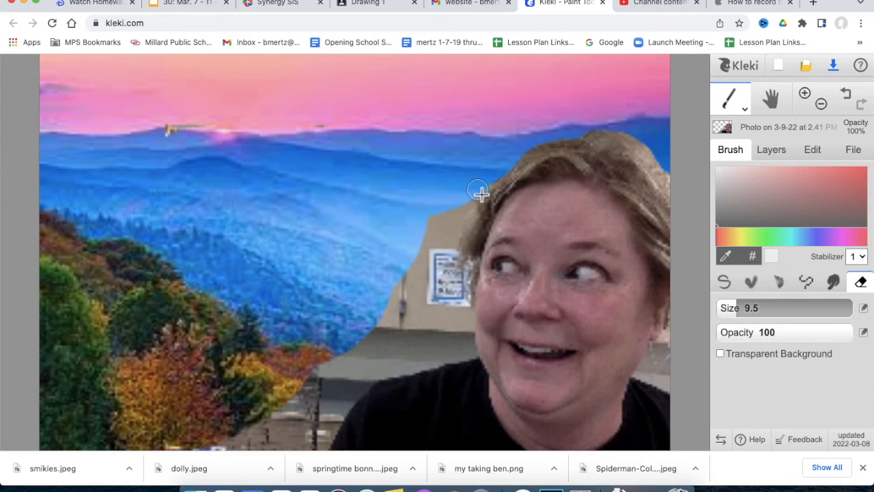
mouse_move(472, 201)
left_mouse_down()
mouse_move(453, 256)
mouse_move(465, 272)
mouse_move(465, 317)
left_mouse_up()
mouse_move(467, 338)
left_mouse_down()
mouse_move(468, 358)
mouse_move(416, 362)
mouse_move(360, 390)
left_mouse_up()
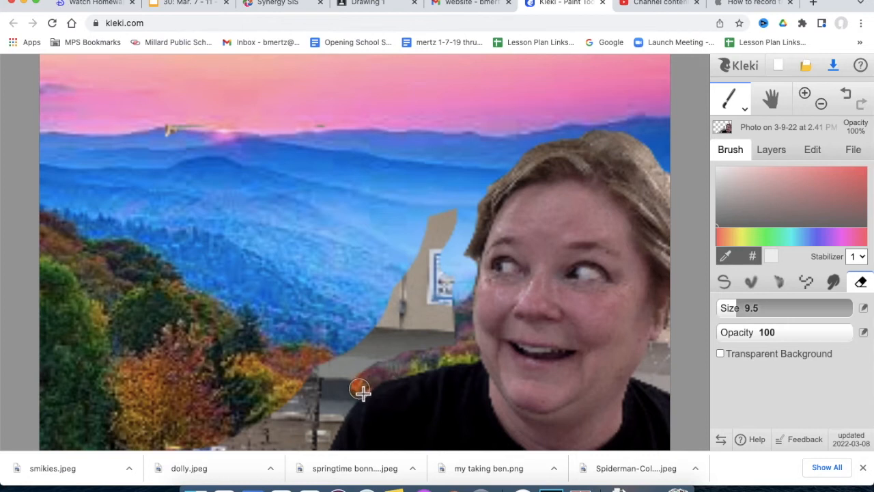
mouse_move(361, 391)
left_mouse_down()
mouse_move(326, 445)
mouse_move(241, 448)
mouse_move(293, 435)
mouse_move(208, 447)
mouse_move(270, 431)
left_mouse_up()
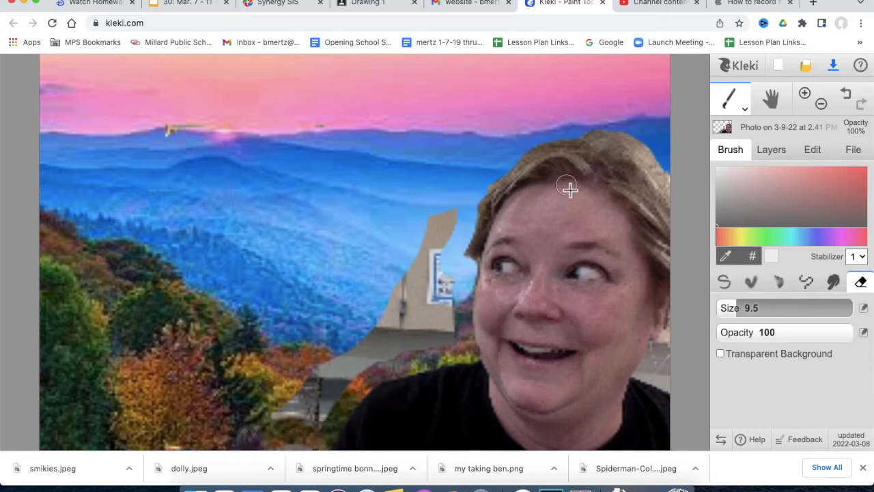
- Erase the leftover cupboard and poster beside the woman's face up close, undoing the stroke that cuts into her cheek
left_click(807, 96)
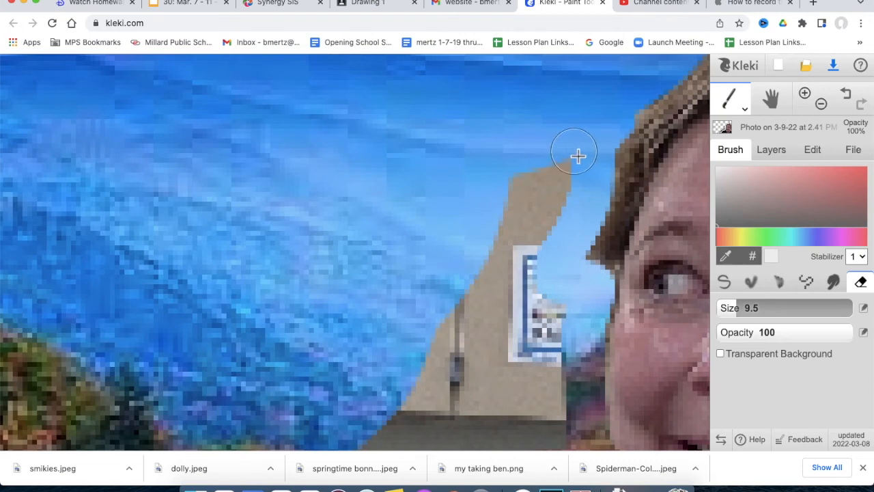
mouse_move(578, 176)
left_mouse_down()
mouse_move(515, 314)
mouse_move(535, 185)
mouse_move(444, 382)
mouse_move(556, 311)
mouse_move(546, 387)
mouse_move(565, 370)
mouse_move(505, 309)
left_mouse_up()
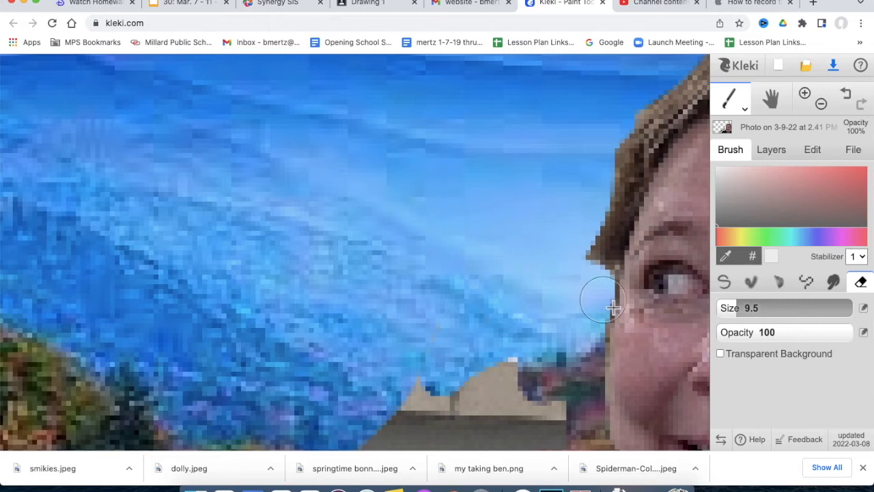
left_click_drag(647, 348, 567, 263)
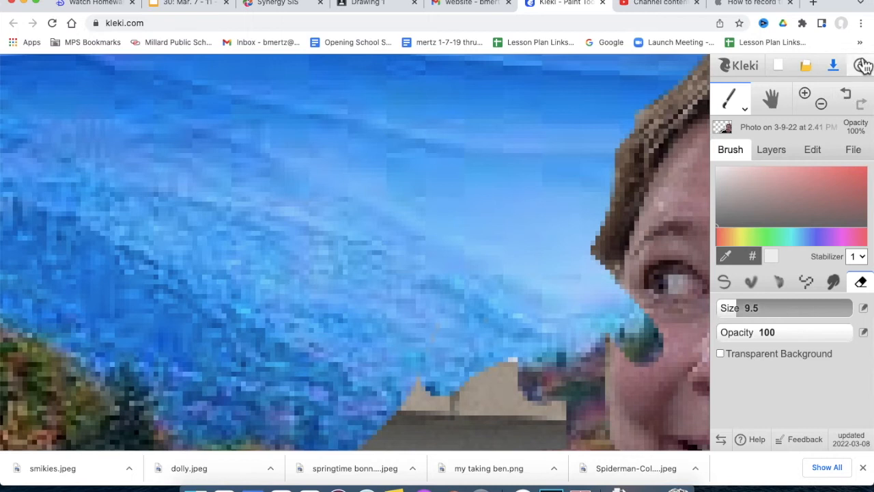
left_click(848, 96)
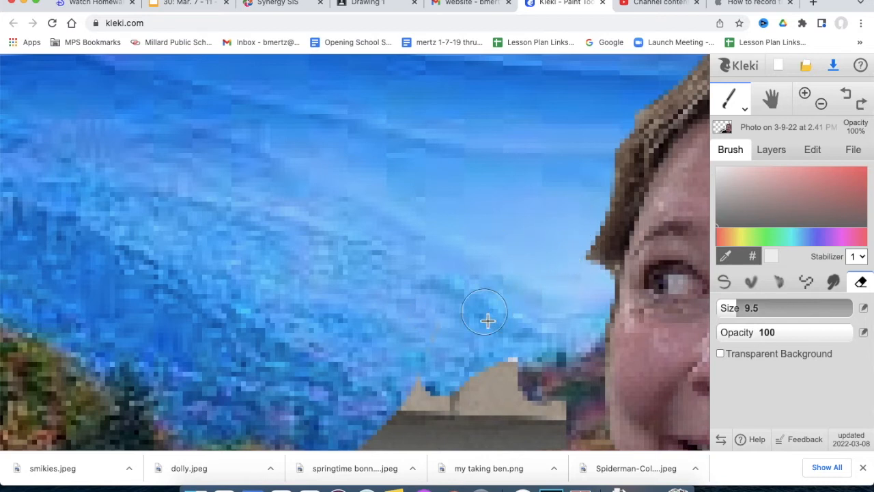
mouse_move(517, 345)
left_mouse_down()
mouse_move(555, 388)
mouse_move(572, 426)
mouse_move(353, 413)
mouse_move(528, 376)
mouse_move(521, 398)
left_mouse_up()
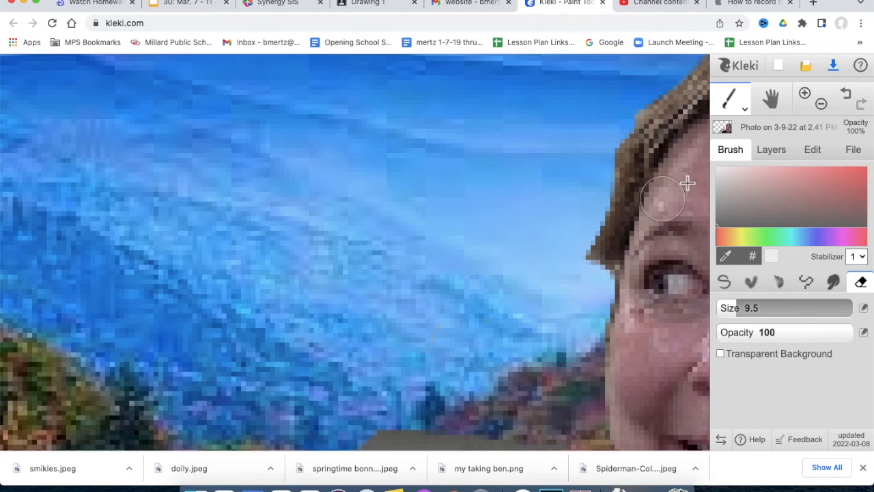
- Erase the remaining grey wall and shelf remnants beside the woman's shoulder down to the canvas's lower edge
left_click(772, 107)
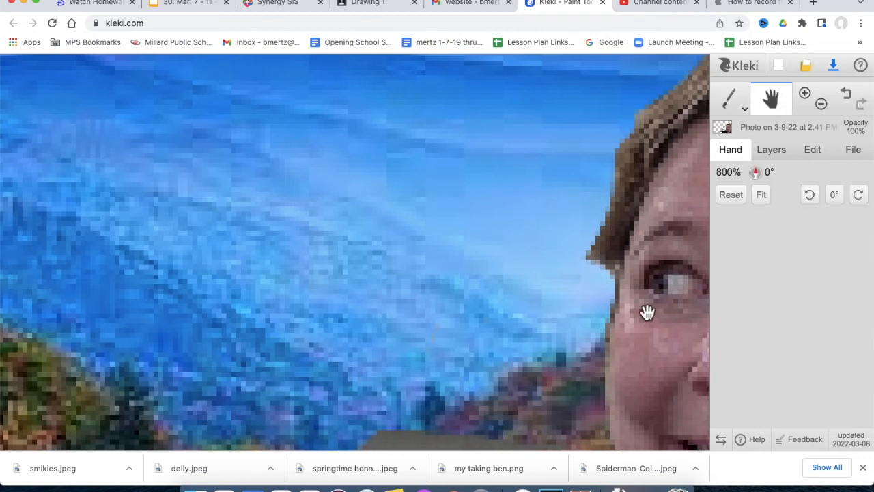
left_click_drag(648, 318, 634, 68)
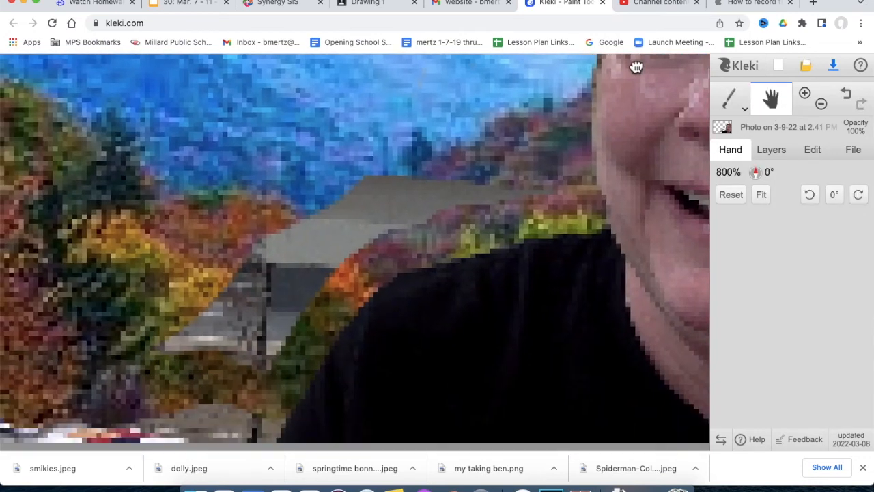
left_click(732, 103)
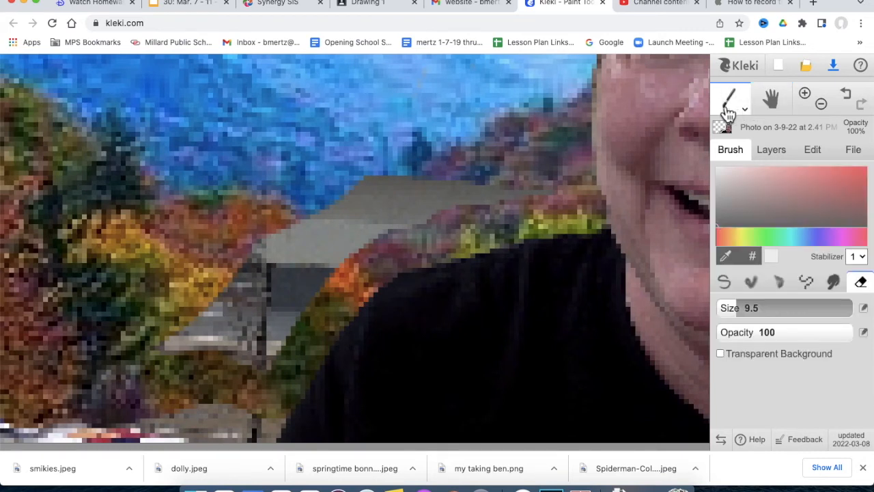
mouse_move(435, 216)
left_mouse_down()
mouse_move(377, 237)
mouse_move(275, 349)
mouse_move(235, 351)
mouse_move(226, 361)
mouse_move(157, 347)
mouse_move(236, 317)
mouse_move(293, 327)
mouse_move(224, 299)
mouse_move(221, 284)
mouse_move(301, 269)
mouse_move(220, 254)
mouse_move(360, 256)
mouse_move(251, 208)
mouse_move(325, 246)
mouse_move(414, 189)
mouse_move(464, 185)
mouse_move(292, 194)
mouse_move(394, 199)
mouse_move(287, 349)
mouse_move(259, 422)
mouse_move(244, 434)
mouse_move(75, 446)
mouse_move(15, 439)
mouse_move(152, 399)
left_mouse_up()
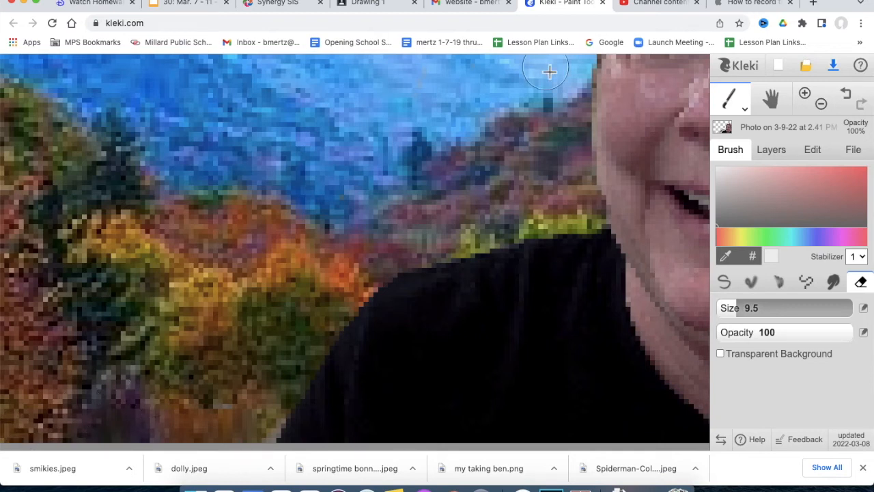
- Erase the grey classroom remnants between the woman's jaw, earlobe and far shoulder on the photo layer with the size 9.5 eraser
left_click(823, 105)
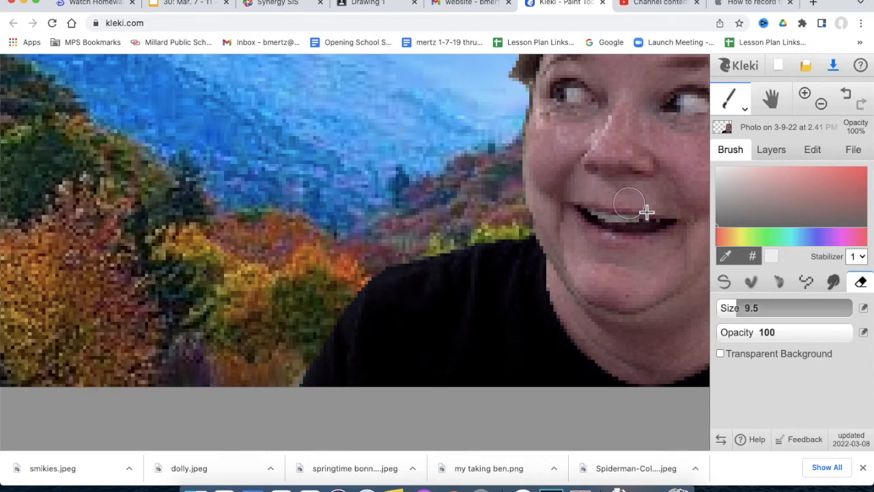
left_click(771, 99)
left_click_drag(632, 174, 304, 149)
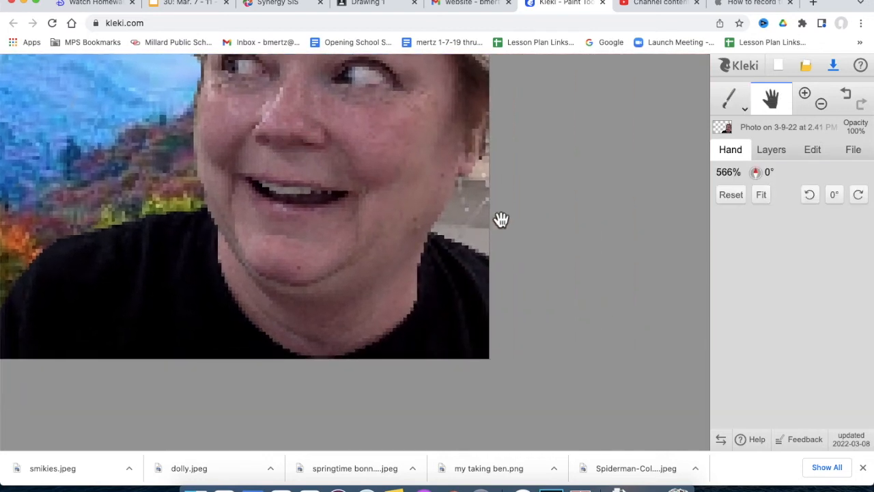
left_click(809, 95)
left_click(808, 95)
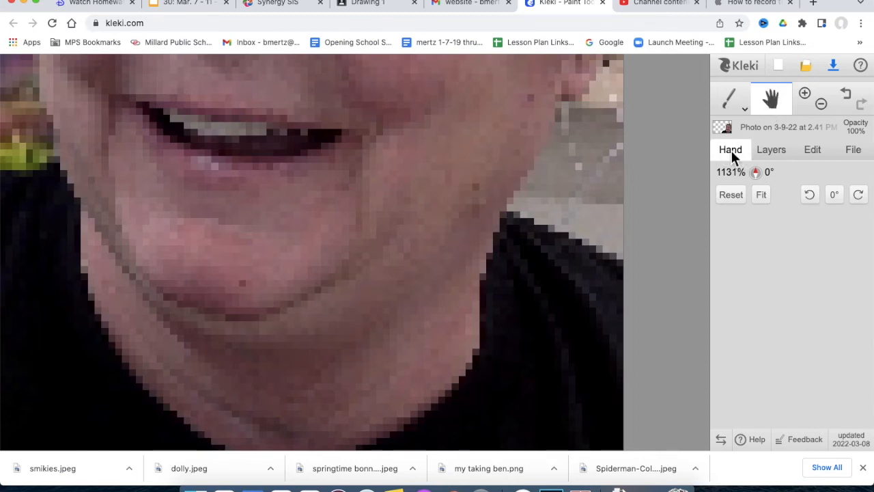
left_click(769, 152)
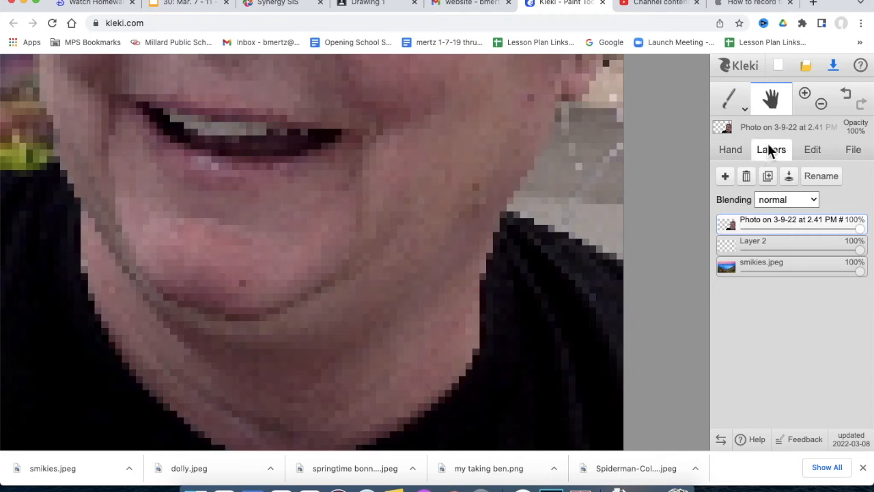
left_click(731, 110)
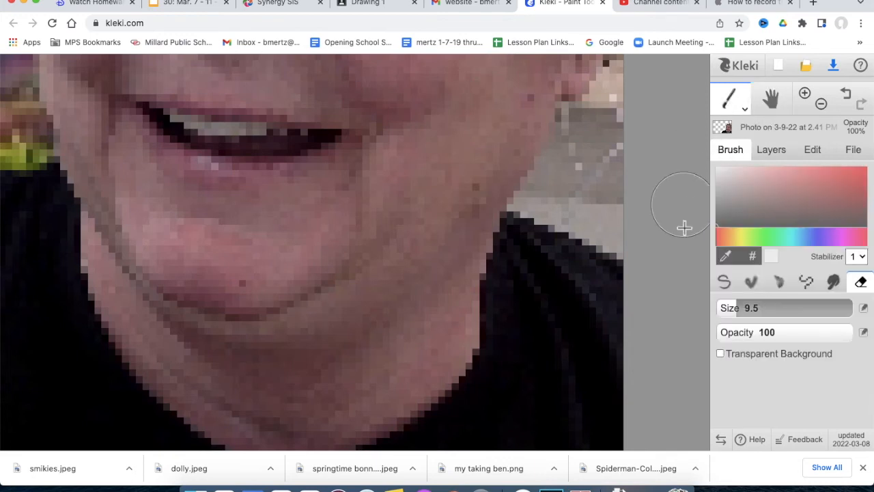
left_click(639, 237)
mouse_move(639, 237)
left_mouse_down()
mouse_move(545, 205)
mouse_move(568, 144)
mouse_move(580, 133)
mouse_move(601, 137)
mouse_move(621, 98)
mouse_move(616, 203)
mouse_move(594, 185)
mouse_move(614, 178)
left_mouse_up()
left_click(772, 98)
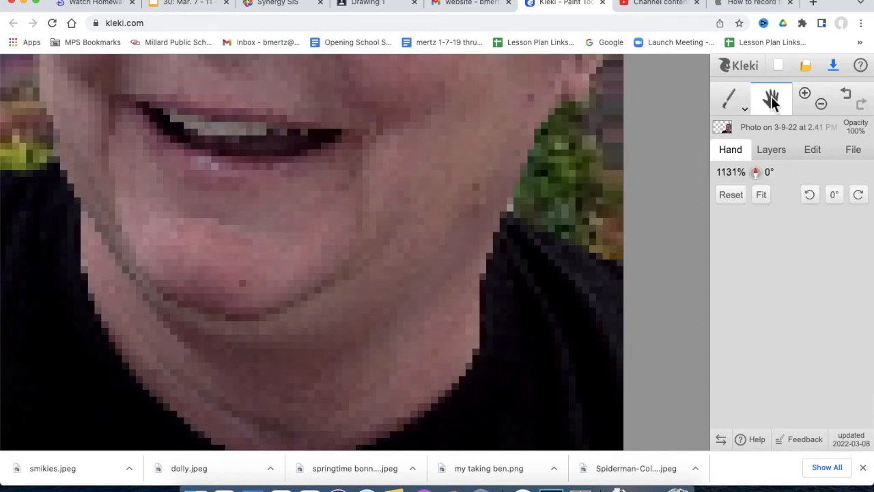
left_click_drag(586, 164, 575, 279)
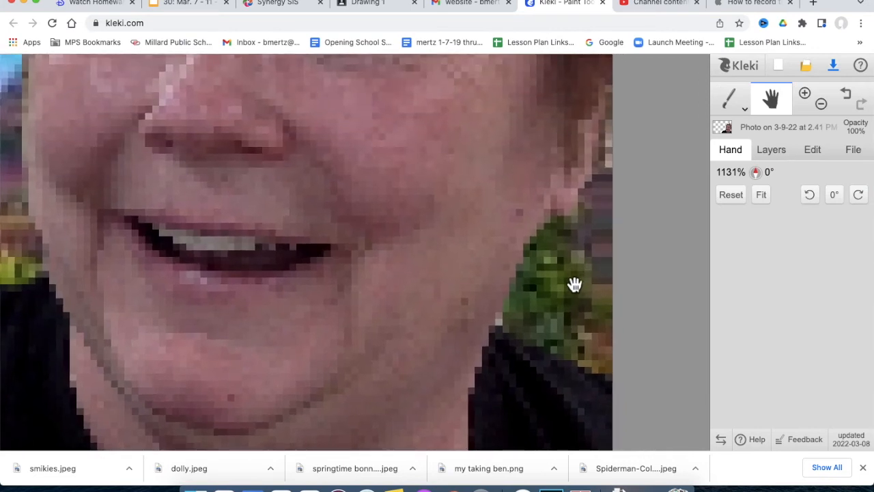
- Import dolly.jpeg from the Desktop into the composite as a new layer
left_click(823, 105)
left_click(823, 106)
left_click(823, 106)
left_click(823, 106)
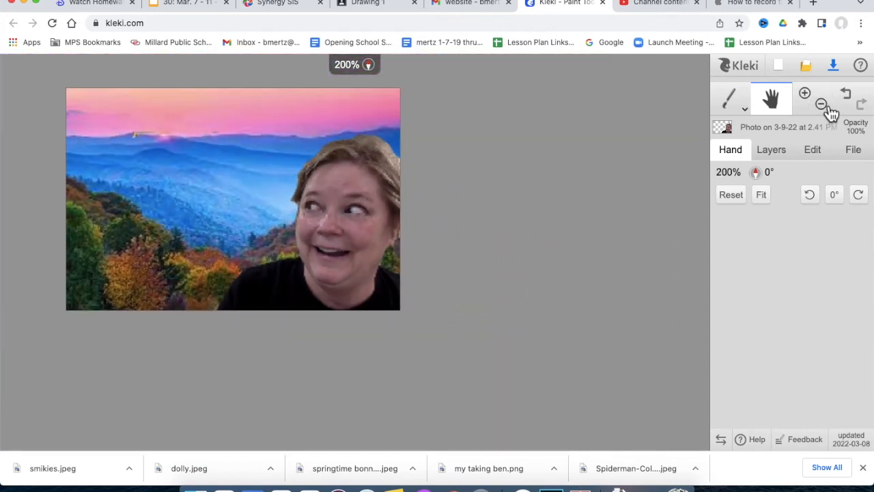
left_click(808, 99)
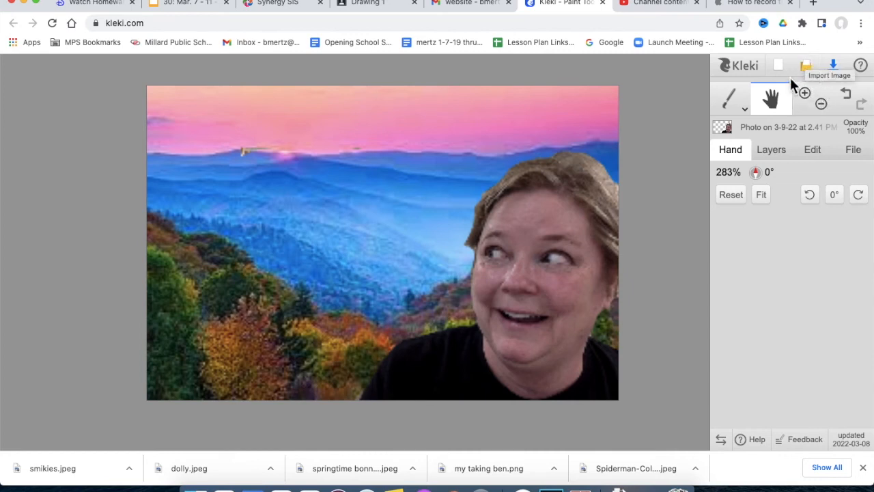
left_click(813, 68)
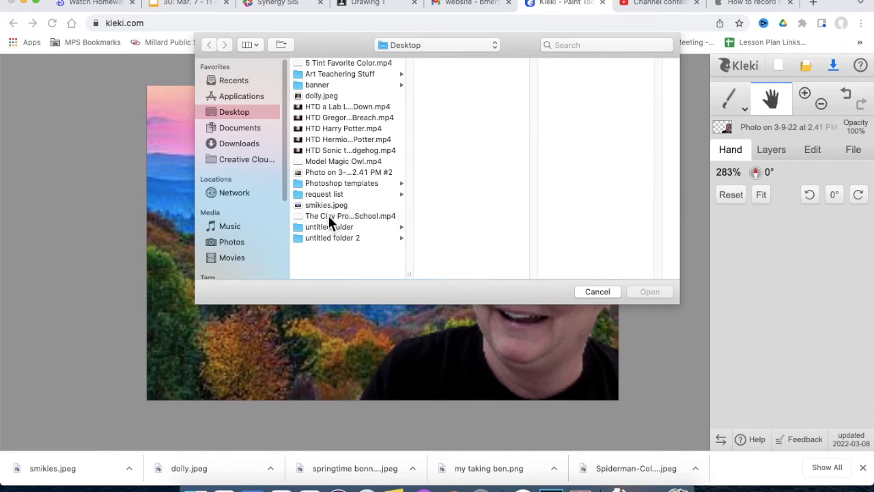
double_click(319, 96)
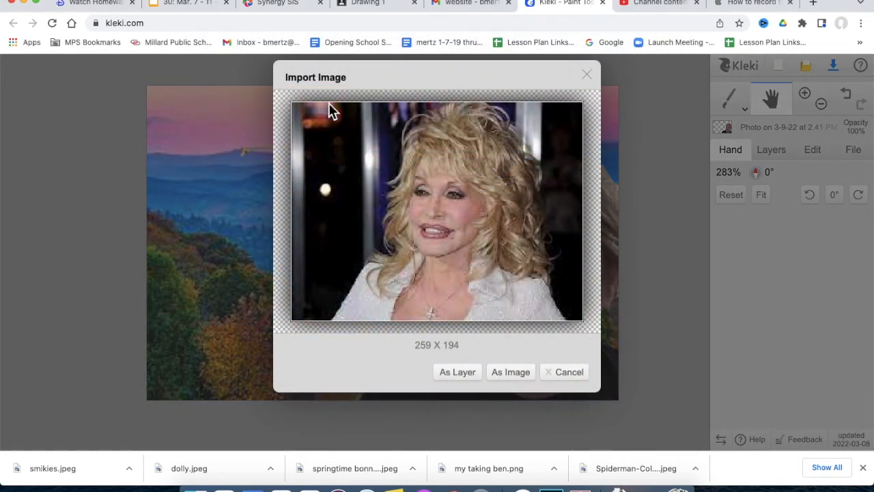
left_click(458, 373)
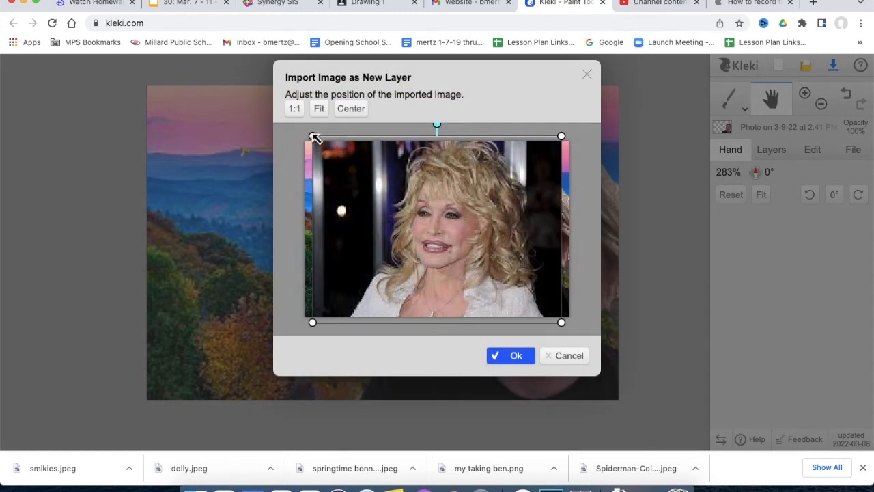
- Shrink the imported Dolly Parton picture from its upper-left corner, leaving a strip of background above and beside it, and accept the placement
left_click_drag(313, 136, 356, 184)
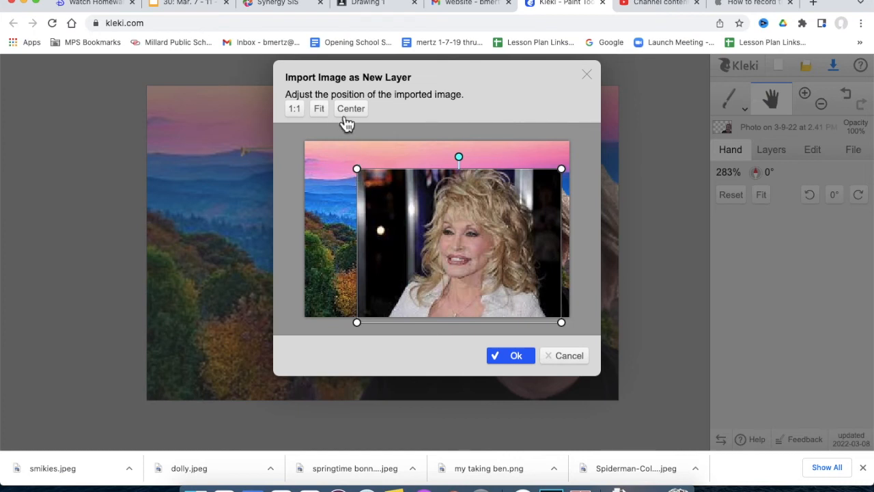
left_click_drag(357, 171, 391, 185)
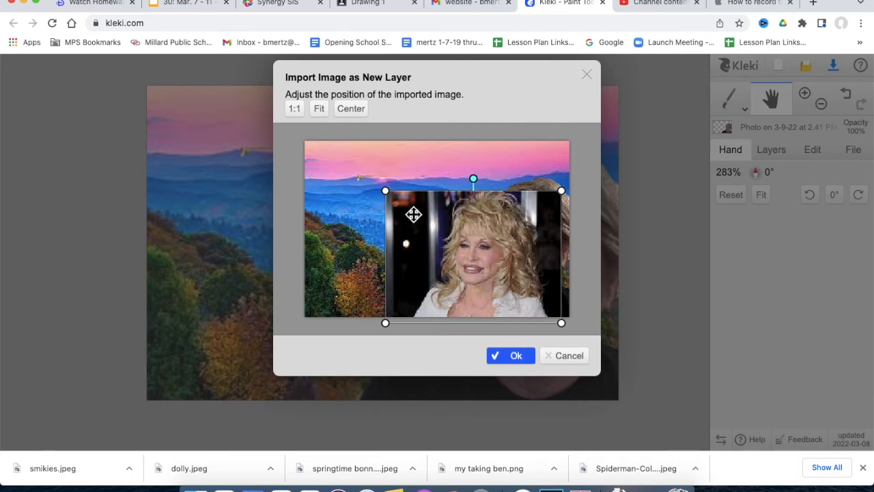
left_click_drag(386, 194, 347, 159)
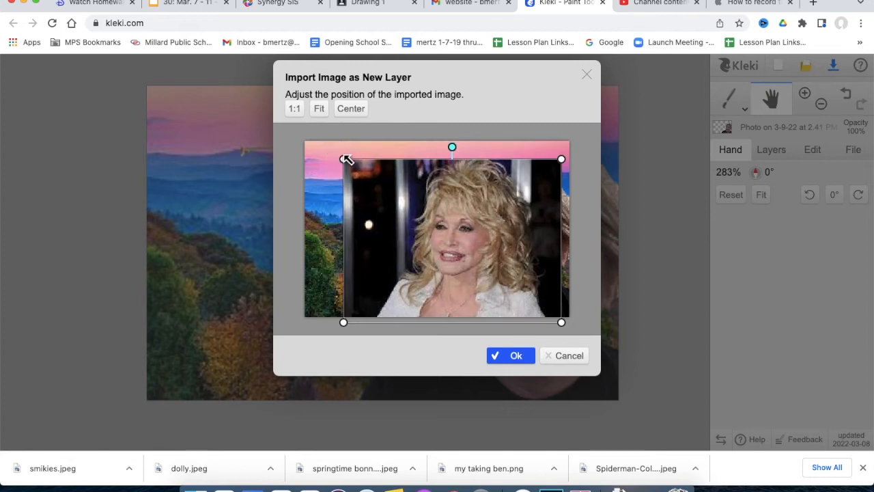
left_click(517, 356)
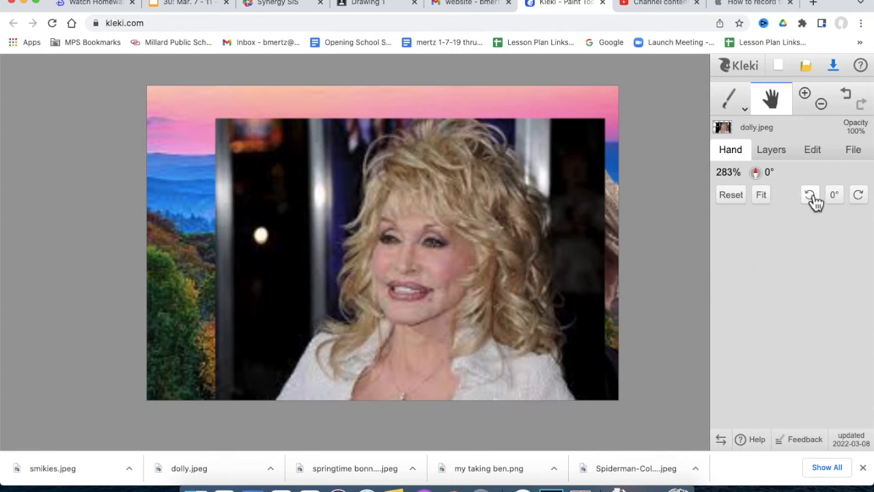
- Flip only the dolly.jpeg layer horizontally
left_click(816, 155)
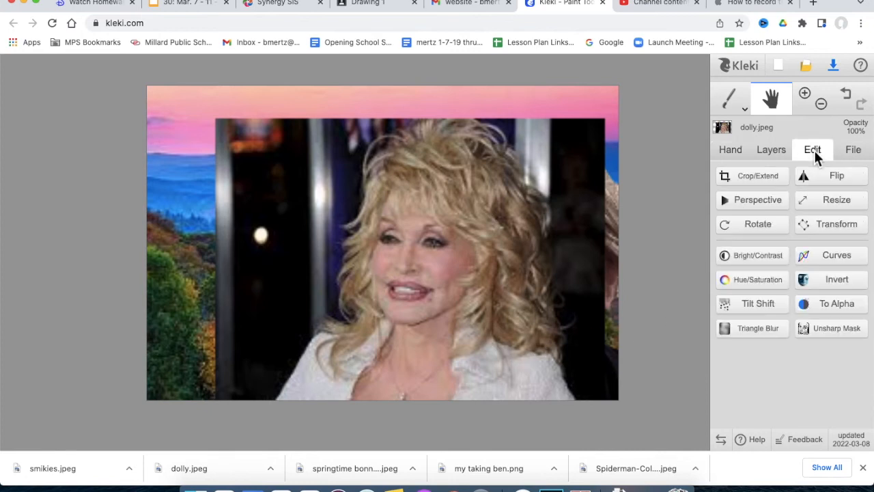
left_click(731, 102)
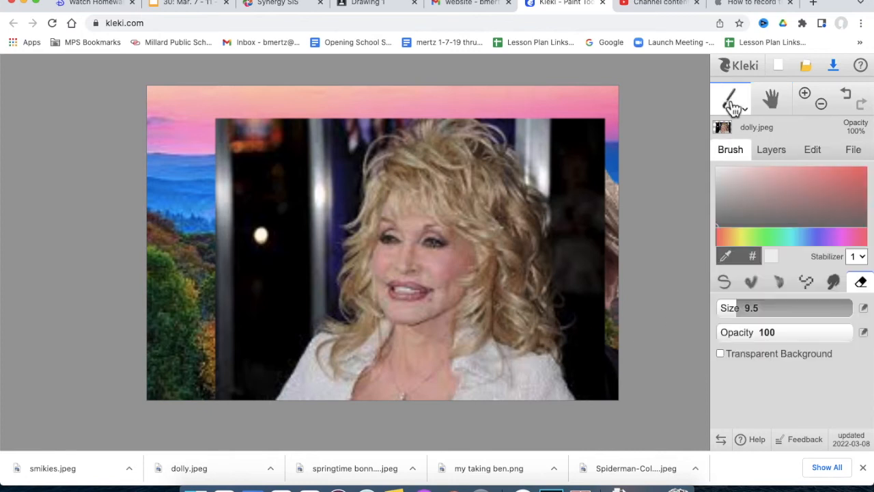
left_click(816, 152)
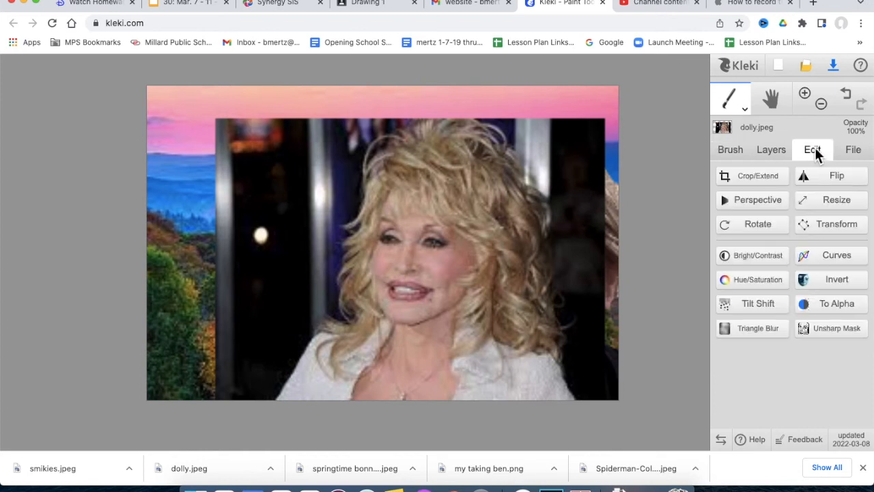
left_click(837, 180)
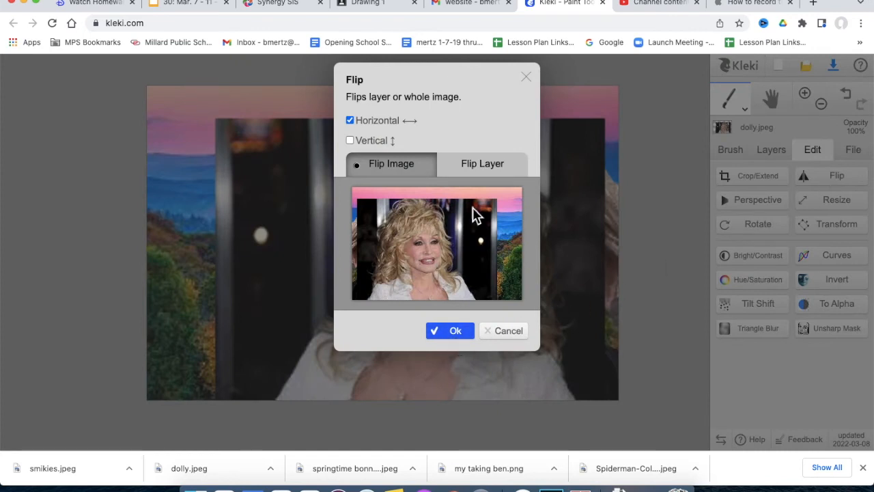
left_click(481, 174)
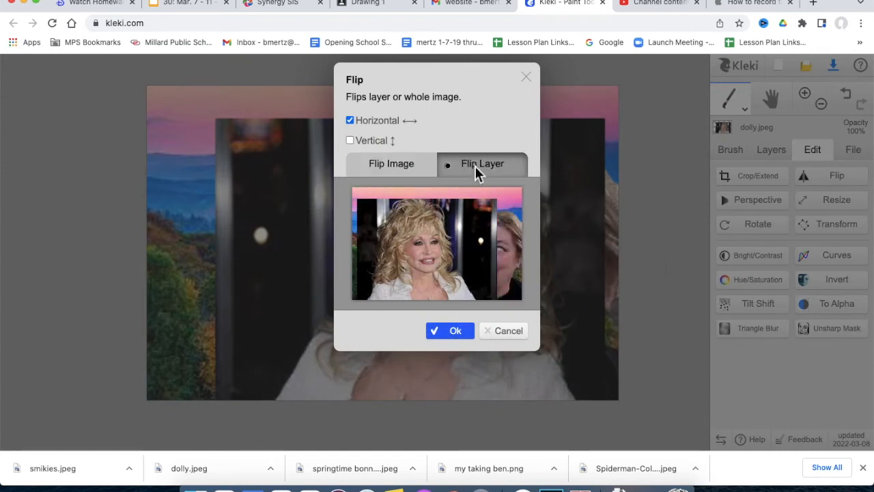
left_click(456, 332)
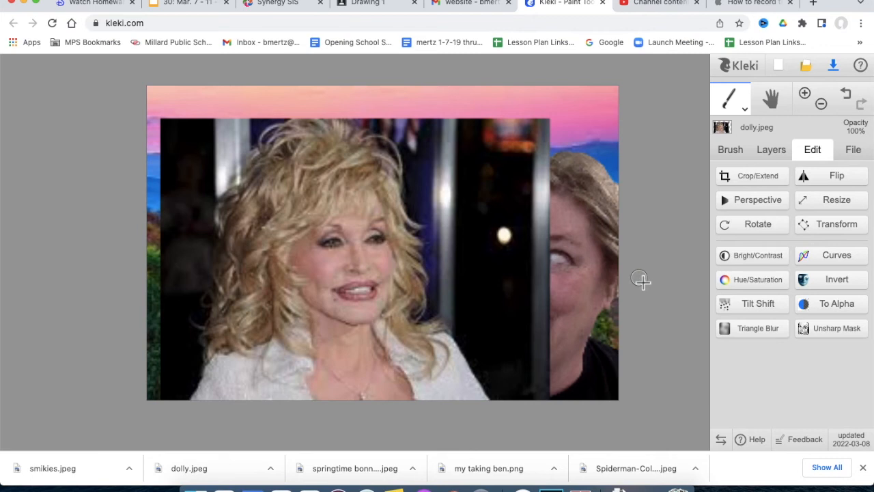
- Transform the dolly.jpeg layer by shifting it to X -32, partly past the canvas's left edge, to uncover the woman's face
left_click(832, 225)
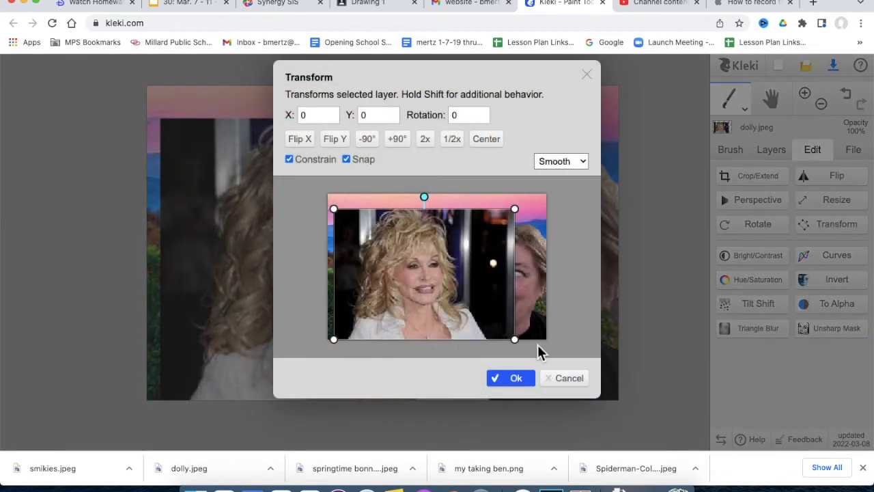
left_click_drag(457, 291, 433, 294)
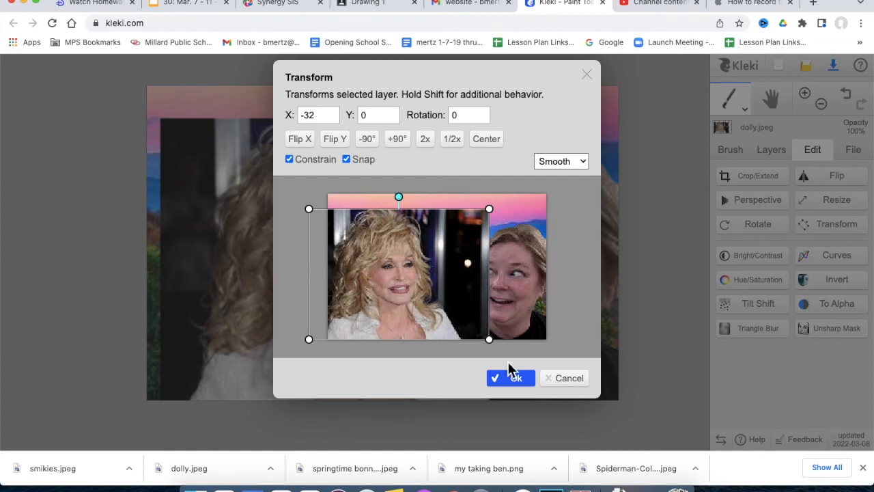
left_click(522, 384)
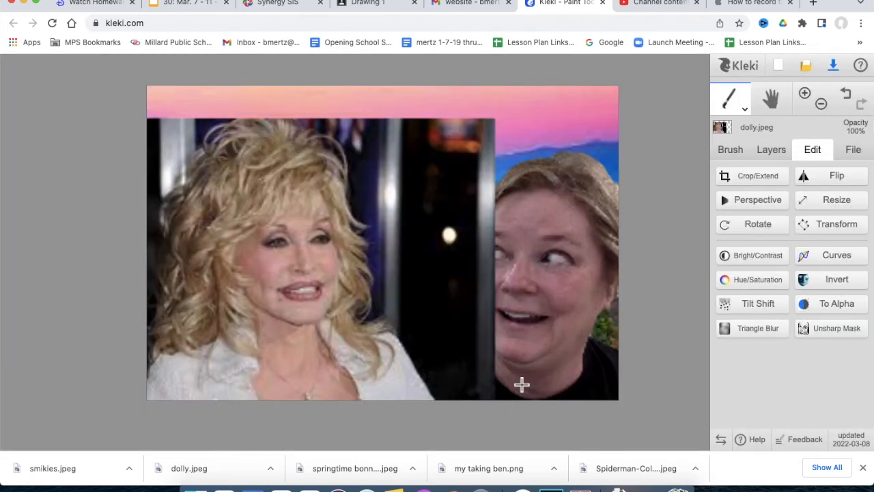
- Erase the dark backdrop on both sides of and above Dolly Parton's hair on the dolly.jpeg layer with the size 9.5 eraser
left_click(776, 152)
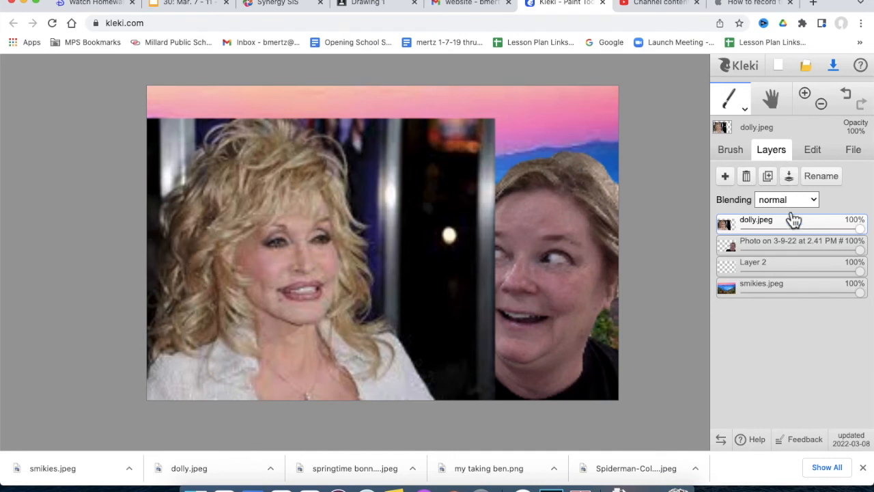
left_click(731, 149)
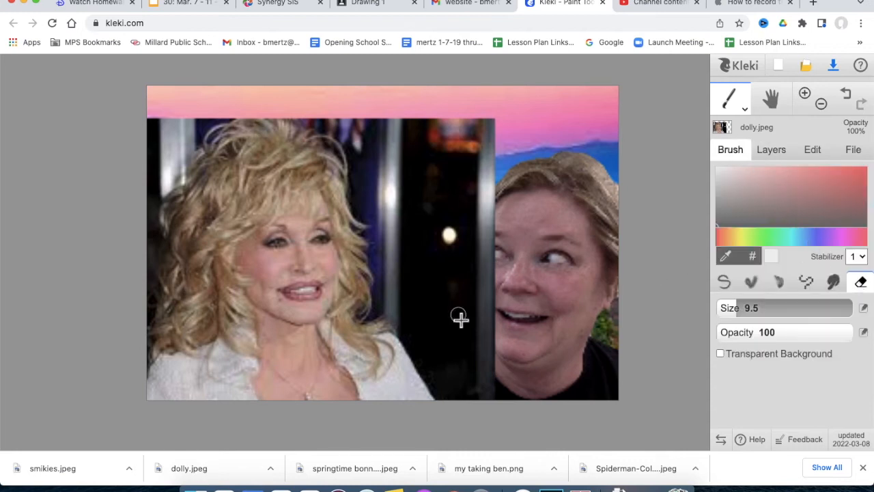
mouse_move(468, 363)
left_mouse_down()
mouse_move(466, 299)
mouse_move(471, 329)
mouse_move(462, 358)
mouse_move(425, 310)
mouse_move(458, 388)
left_mouse_up()
mouse_move(455, 326)
left_mouse_down()
mouse_move(443, 298)
mouse_move(482, 322)
mouse_move(483, 298)
mouse_move(421, 237)
mouse_move(423, 258)
mouse_move(445, 284)
mouse_move(481, 301)
mouse_move(481, 265)
mouse_move(412, 205)
mouse_move(492, 262)
mouse_move(397, 176)
mouse_move(474, 236)
mouse_move(484, 224)
mouse_move(378, 120)
mouse_move(480, 188)
mouse_move(476, 165)
mouse_move(399, 89)
mouse_move(403, 80)
mouse_move(510, 217)
mouse_move(444, 116)
mouse_move(472, 120)
mouse_move(438, 90)
mouse_move(475, 94)
mouse_move(508, 183)
mouse_move(466, 123)
mouse_move(448, 159)
mouse_move(445, 370)
left_mouse_up()
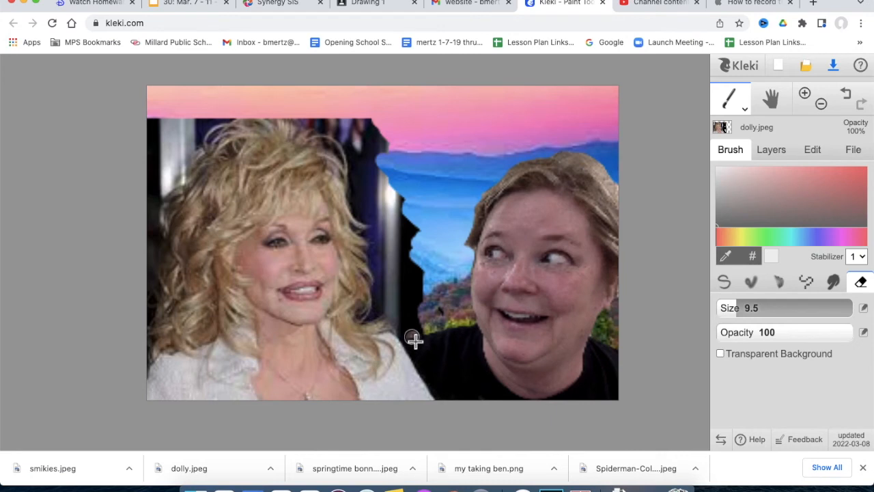
mouse_move(383, 322)
left_mouse_down()
mouse_move(386, 297)
mouse_move(427, 343)
mouse_move(395, 270)
mouse_move(423, 326)
mouse_move(397, 267)
mouse_move(424, 321)
mouse_move(406, 270)
mouse_move(423, 282)
mouse_move(397, 207)
mouse_move(427, 282)
mouse_move(399, 200)
mouse_move(390, 209)
mouse_move(387, 196)
mouse_move(409, 283)
mouse_move(383, 257)
left_mouse_up()
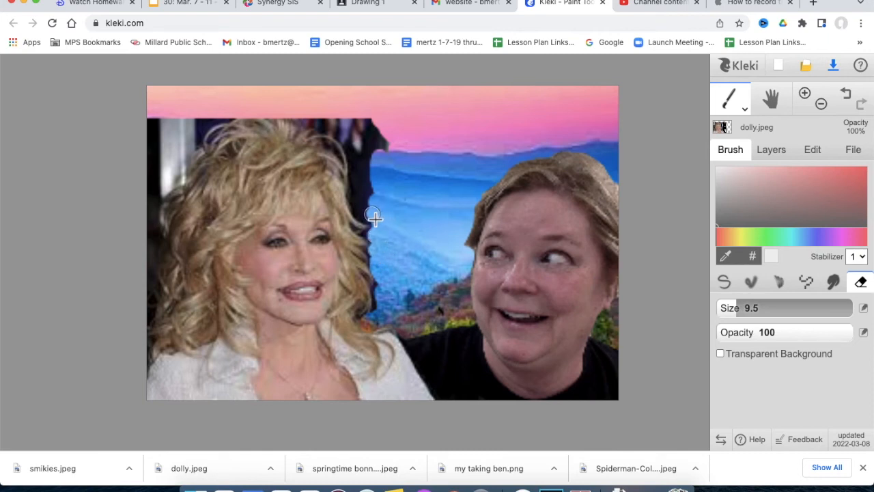
mouse_move(360, 205)
left_mouse_down()
mouse_move(362, 164)
mouse_move(347, 159)
mouse_move(358, 155)
mouse_move(310, 122)
mouse_move(388, 131)
mouse_move(371, 107)
mouse_move(384, 159)
mouse_move(387, 145)
mouse_move(351, 121)
mouse_move(372, 202)
mouse_move(364, 147)
left_mouse_up()
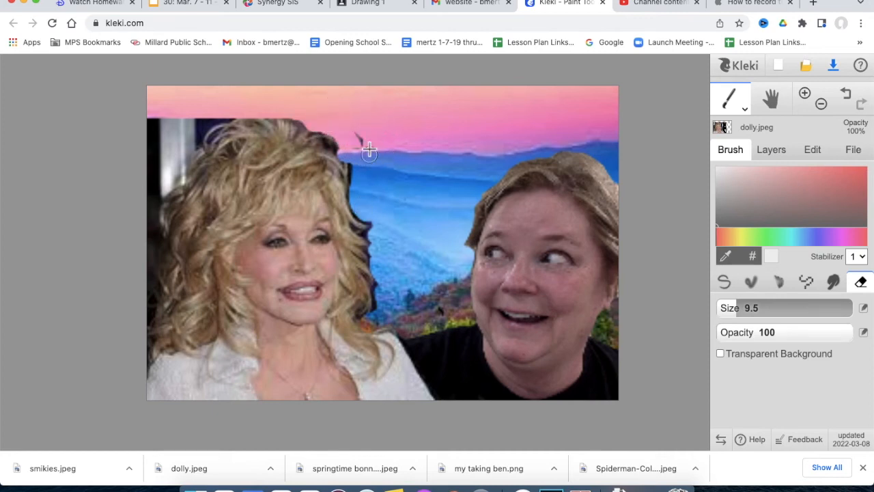
mouse_move(223, 117)
left_mouse_down()
mouse_move(197, 128)
mouse_move(198, 149)
mouse_move(159, 220)
mouse_move(149, 342)
mouse_move(157, 125)
mouse_move(175, 209)
mouse_move(176, 128)
mouse_move(181, 160)
mouse_move(185, 119)
left_mouse_up()
left_click_drag(157, 144, 179, 135)
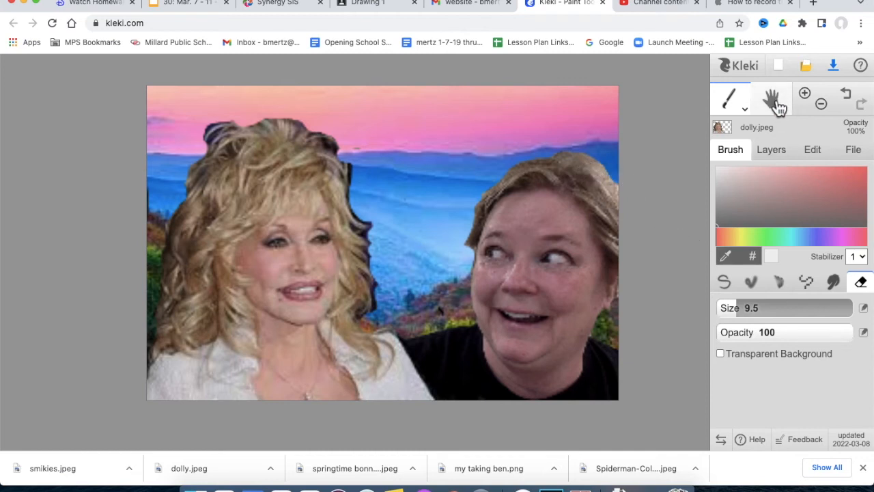
- Erase the leftover dark fringe up close along the edge of Dolly Parton's hair that faces the woman
left_click(811, 100)
left_click(810, 100)
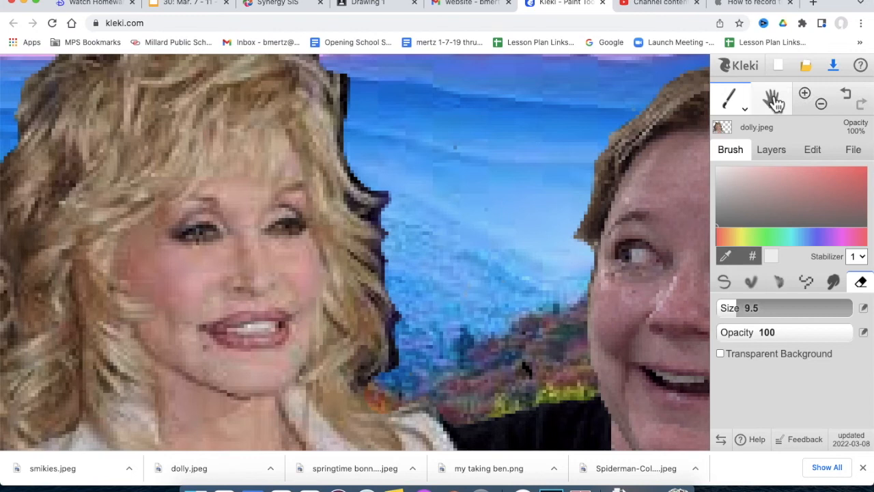
mouse_move(728, 104)
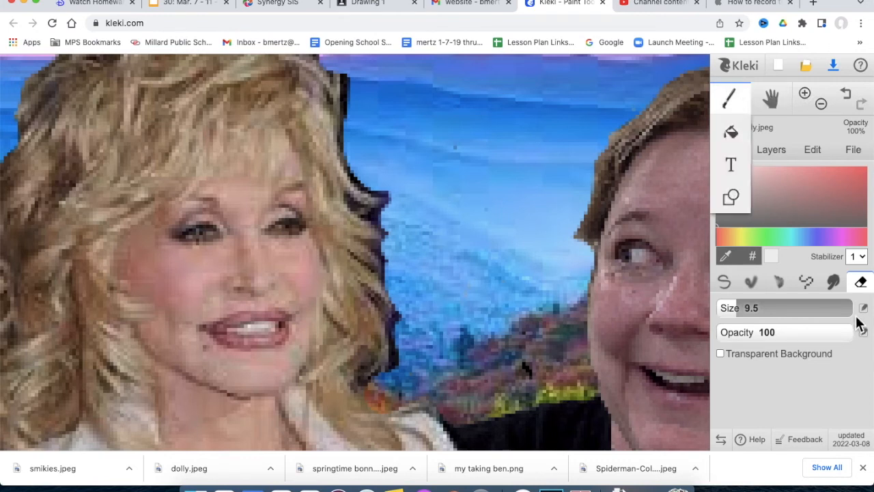
left_click(861, 282)
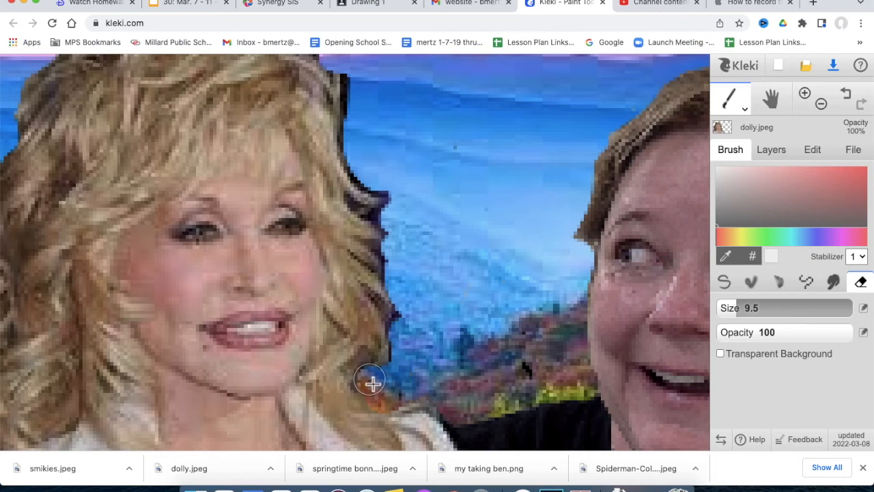
mouse_move(377, 387)
left_mouse_down()
mouse_move(411, 371)
mouse_move(412, 304)
mouse_move(393, 283)
mouse_move(402, 268)
mouse_move(389, 252)
mouse_move(405, 239)
mouse_move(386, 224)
mouse_move(396, 220)
mouse_move(397, 195)
mouse_move(358, 160)
mouse_move(348, 70)
left_mouse_up()
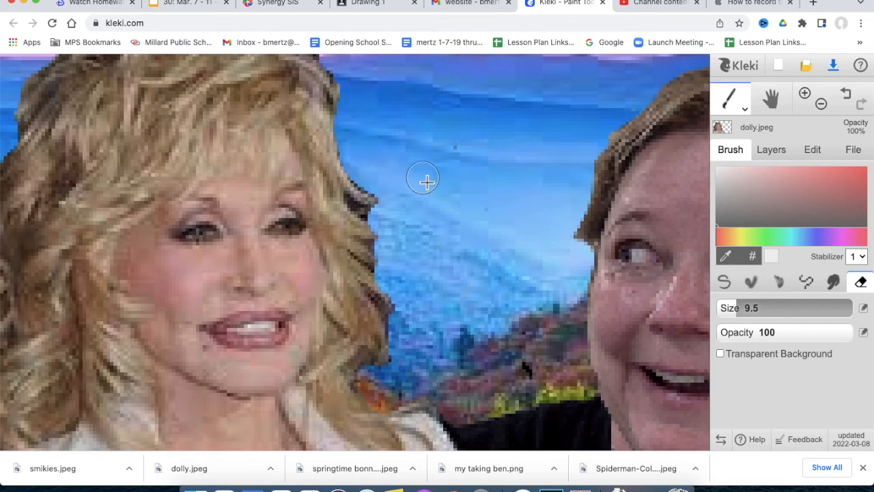
- Erase the leftover dark fringe along the top and outer edge of Dolly Parton's hair with the size 9.5 eraser
left_click(770, 100)
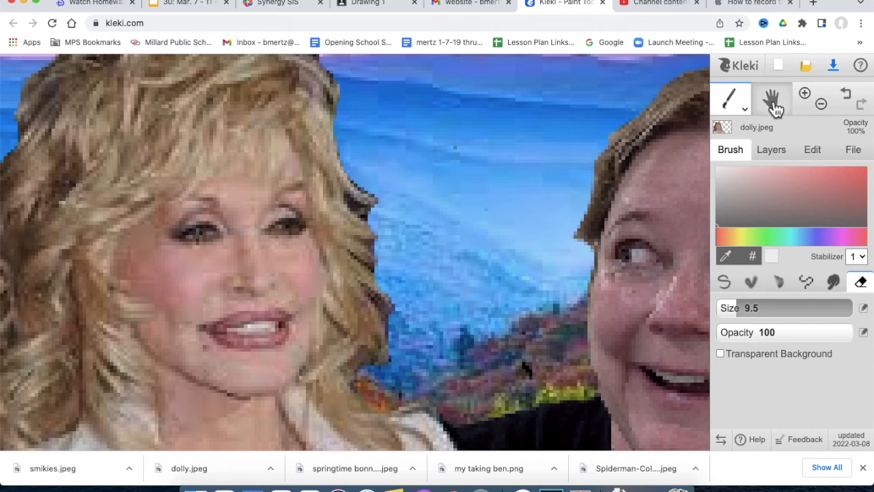
left_click_drag(224, 211, 353, 348)
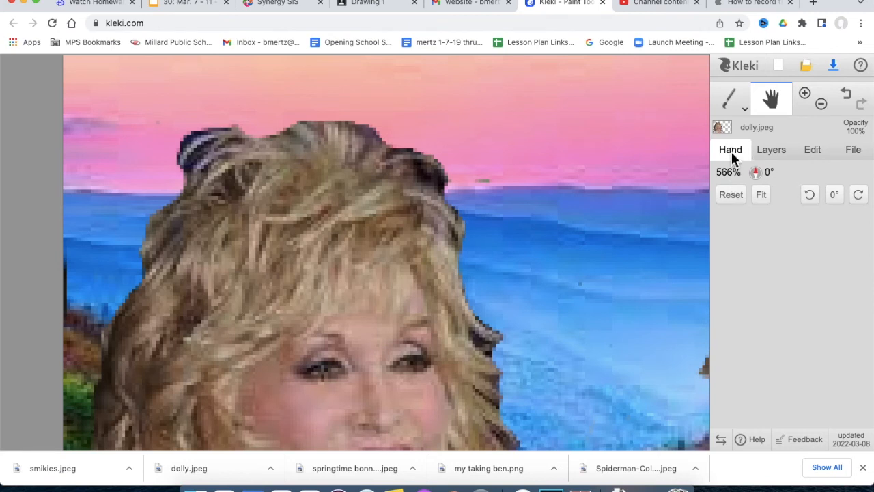
left_click(729, 102)
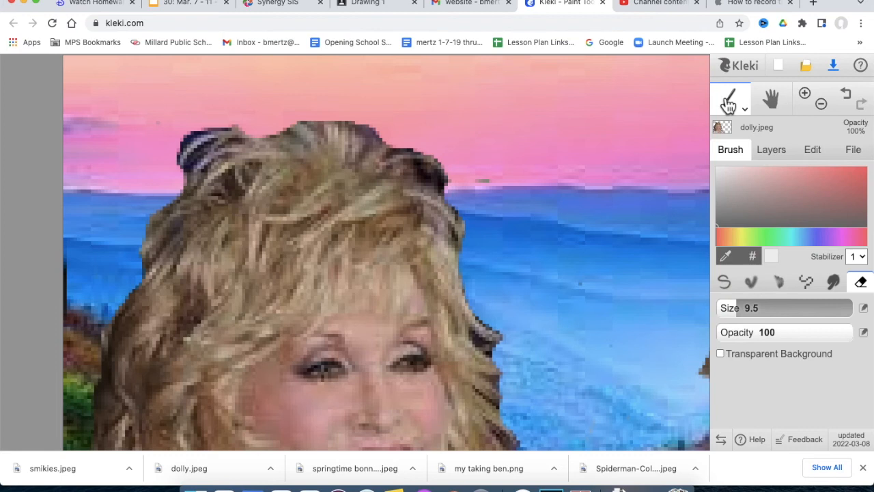
mouse_move(456, 188)
left_mouse_down()
mouse_move(426, 176)
mouse_move(440, 172)
mouse_move(436, 161)
mouse_move(413, 154)
mouse_move(405, 161)
mouse_move(392, 130)
mouse_move(359, 106)
left_mouse_up()
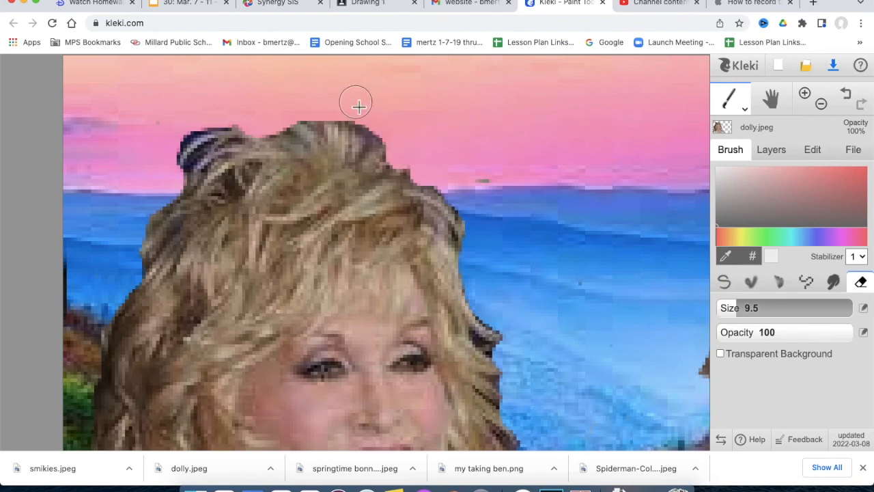
mouse_move(217, 121)
left_mouse_down()
mouse_move(193, 121)
mouse_move(168, 148)
mouse_move(176, 132)
mouse_move(207, 121)
mouse_move(176, 146)
mouse_move(178, 181)
mouse_move(208, 137)
mouse_move(319, 102)
mouse_move(351, 122)
mouse_move(371, 116)
mouse_move(391, 137)
left_mouse_up()
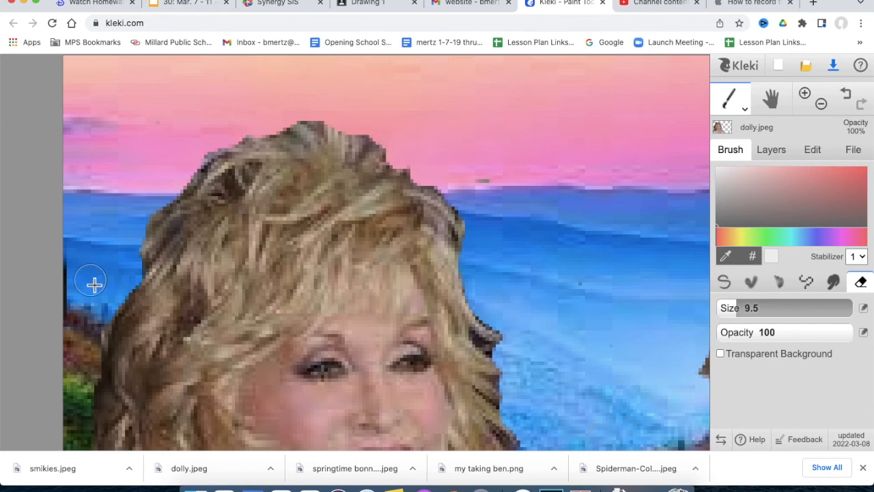
mouse_move(134, 278)
left_mouse_down()
mouse_move(107, 329)
mouse_move(102, 391)
mouse_move(98, 353)
mouse_move(129, 322)
left_mouse_up()
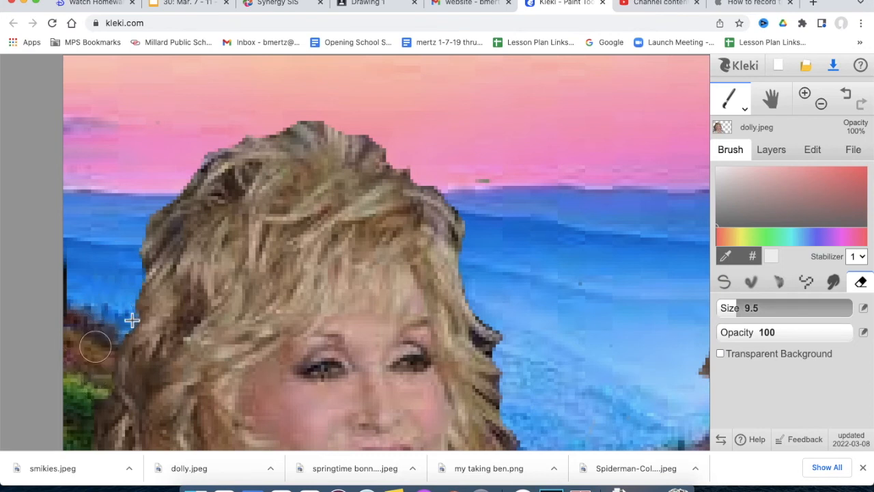
- Check the lower edges of Dolly Parton's cut-out up close and inspect the whole composite
left_click(775, 99)
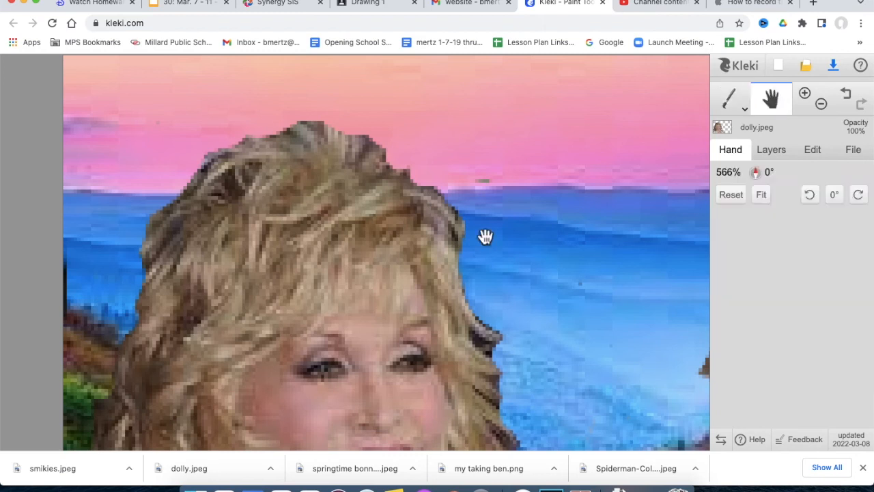
left_click_drag(226, 363, 146, 158)
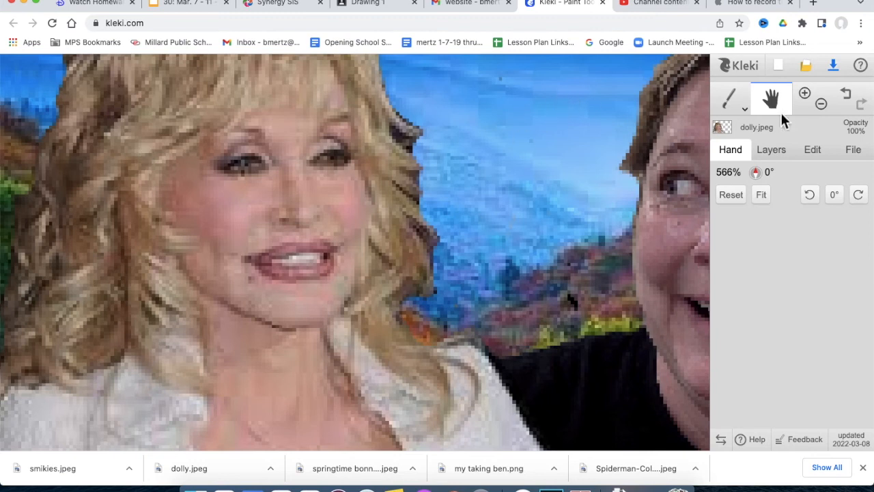
left_click(734, 104)
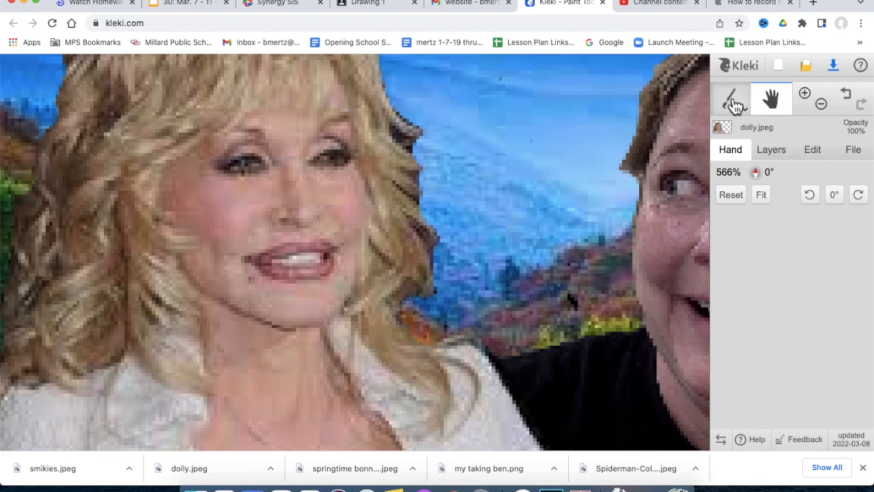
left_click(776, 103)
left_click(826, 109)
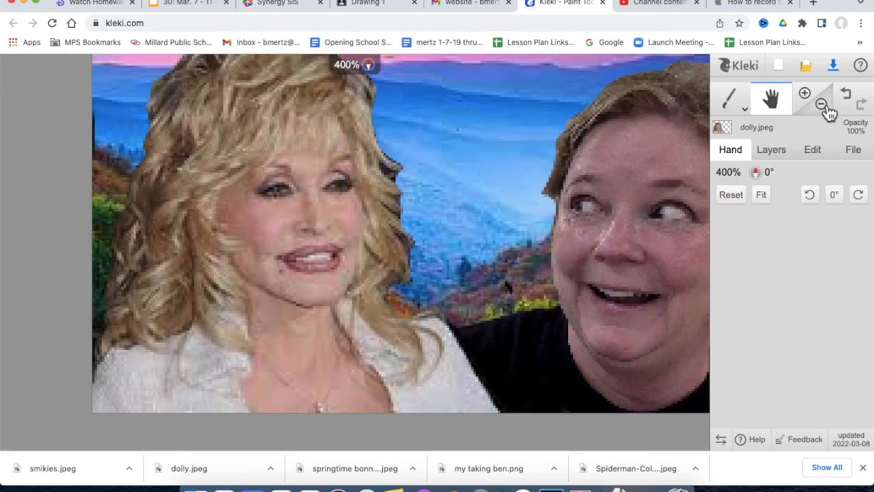
left_click(823, 111)
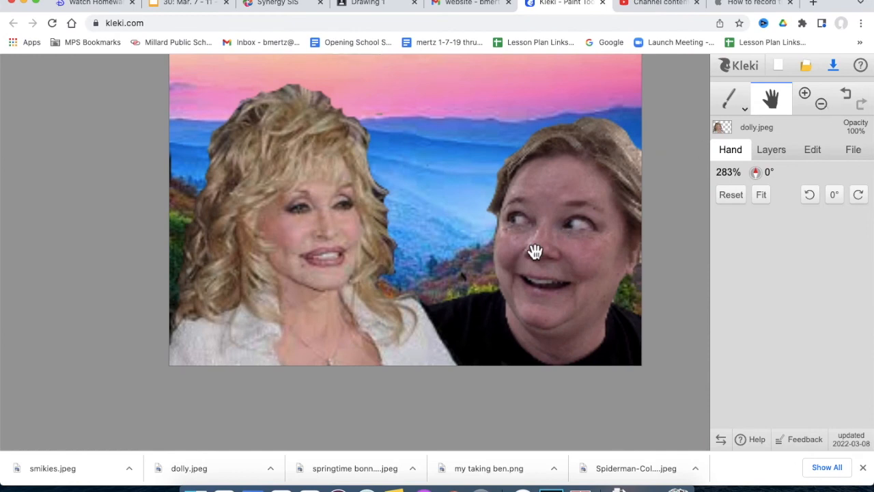
left_click_drag(534, 250, 523, 293)
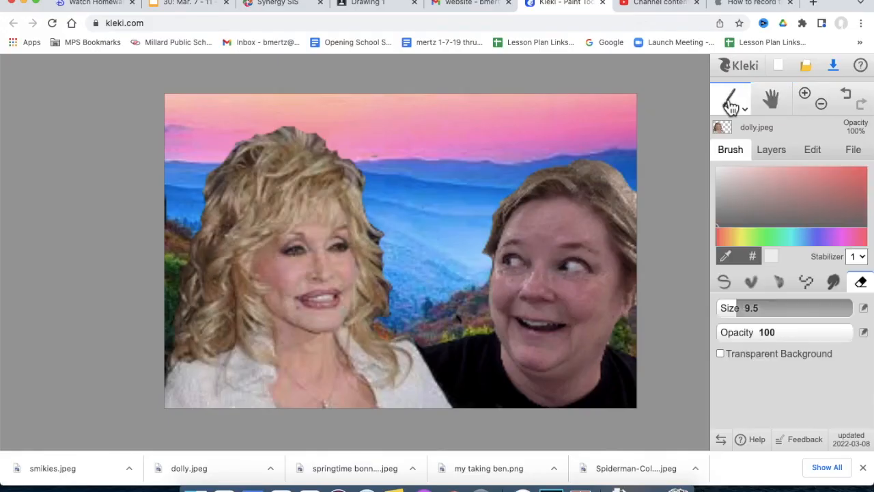
- Add a new empty layer above the dolly.jpeg layer and activate the Text tool on it
left_click(742, 106)
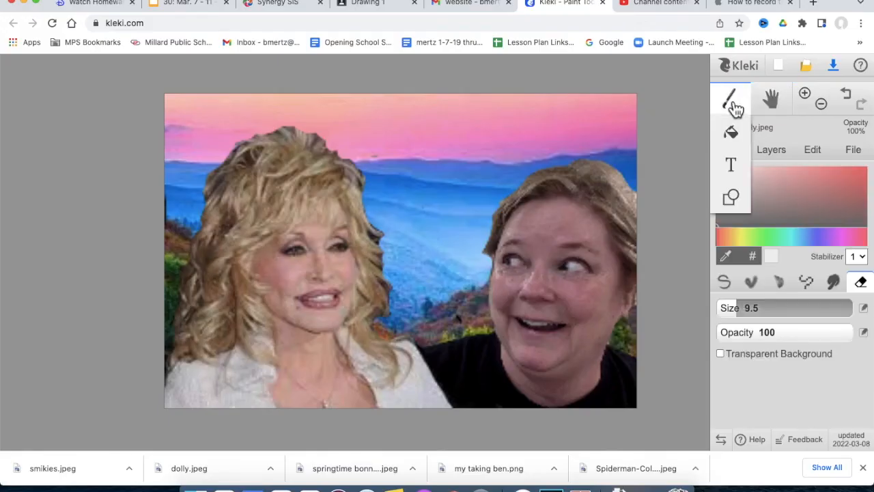
left_click(732, 167)
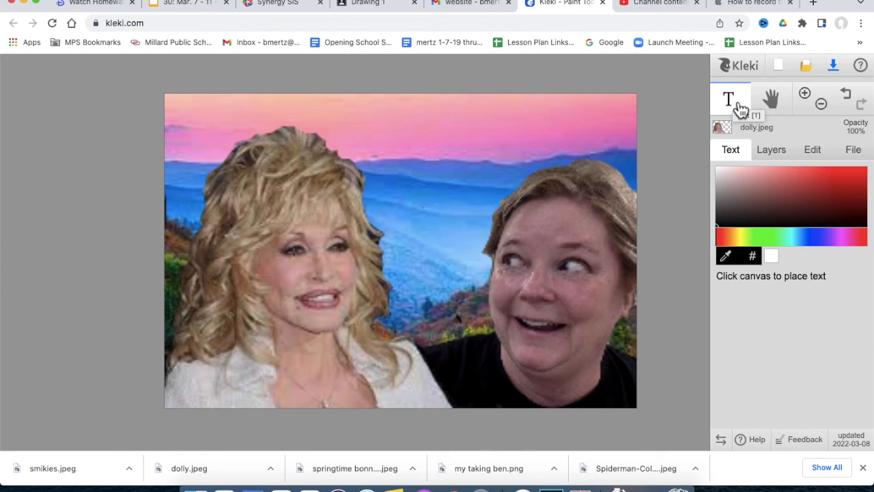
left_click(771, 149)
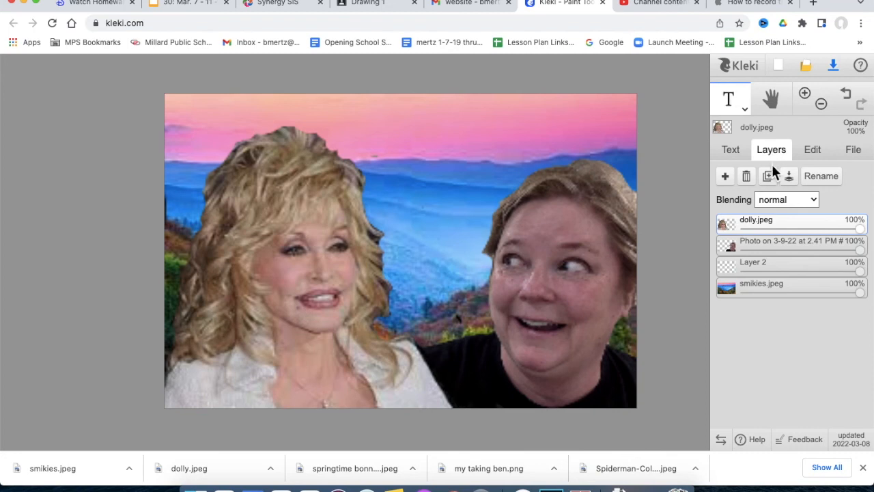
left_click(727, 179)
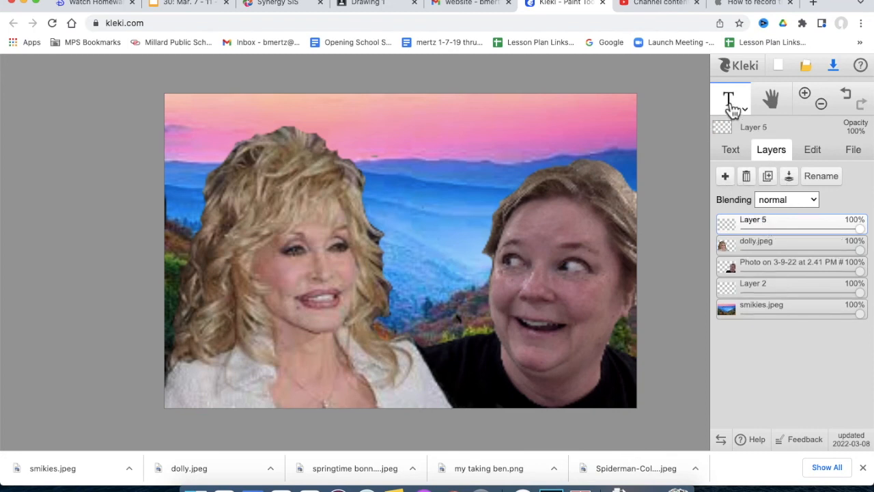
mouse_move(732, 109)
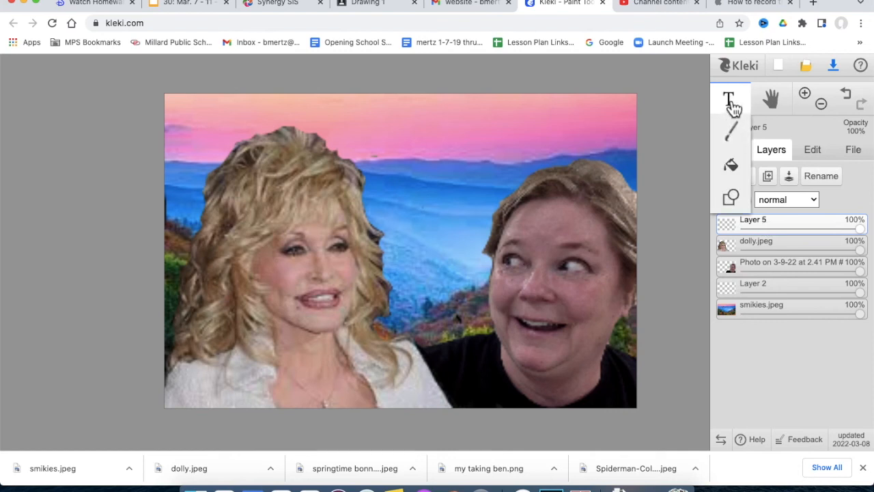
left_click(731, 103)
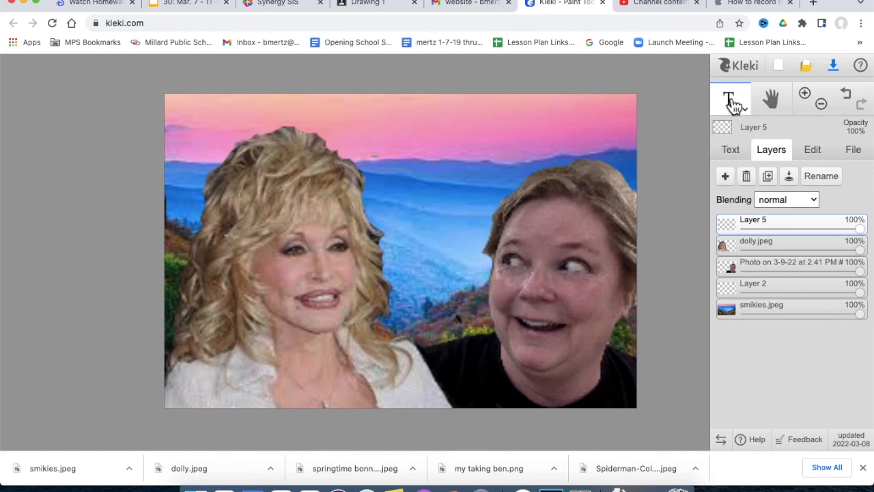
left_click(730, 151)
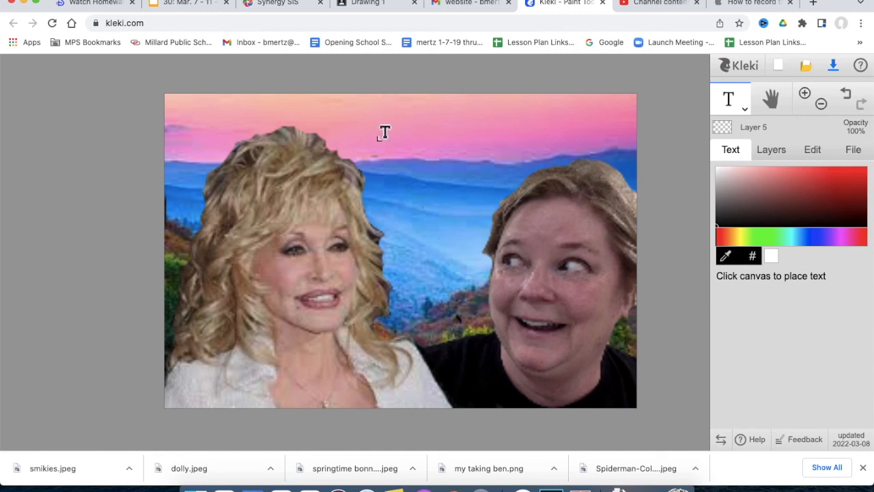
- Add the black text "#Dolly Parton is my IDOL" across the pink sky along the canvas's upper edge
left_click(284, 112)
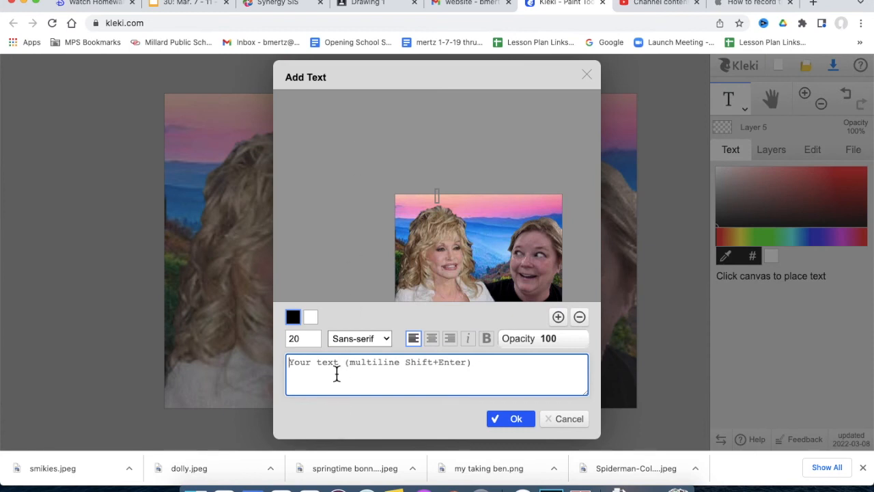
type("#")
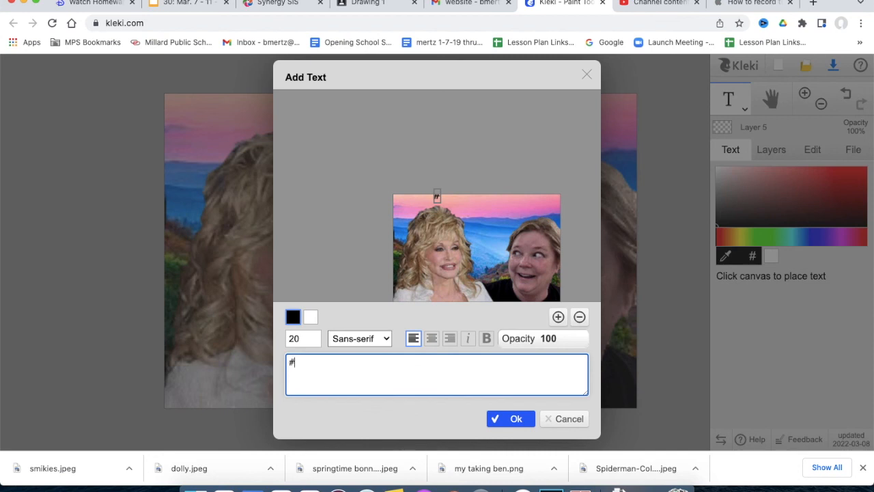
type("D")
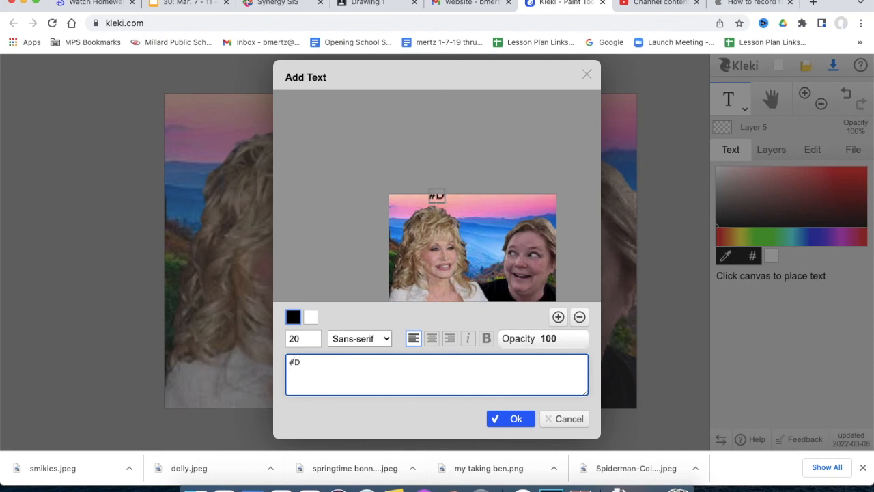
type("olly ")
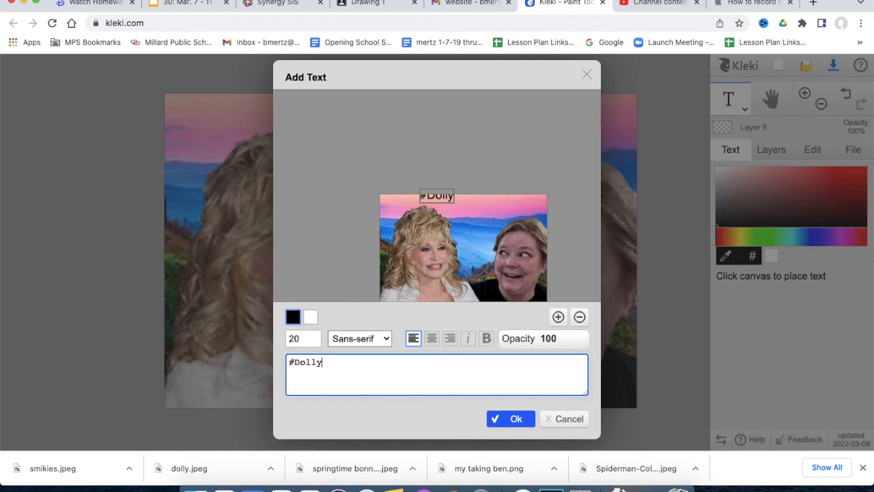
type("Parton is my IDOL")
left_click(441, 201)
mouse_move(441, 201)
left_mouse_down()
mouse_move(435, 164)
mouse_move(454, 110)
mouse_move(450, 203)
left_mouse_up()
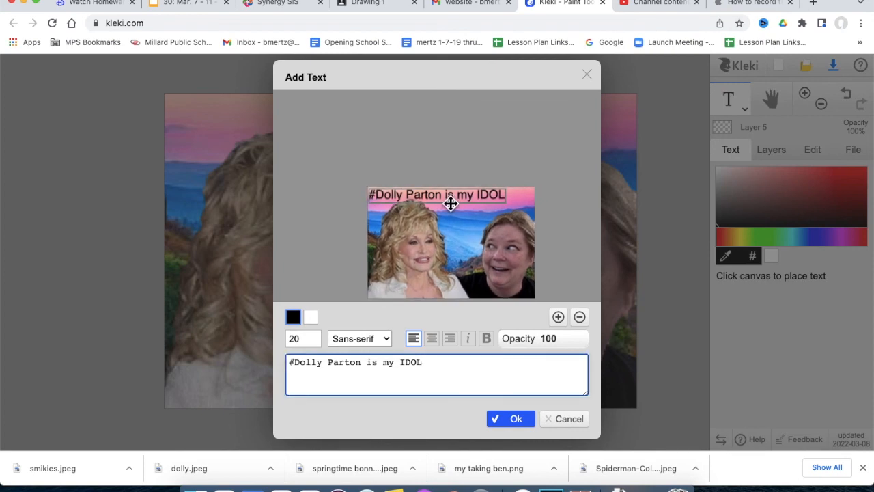
left_click(517, 424)
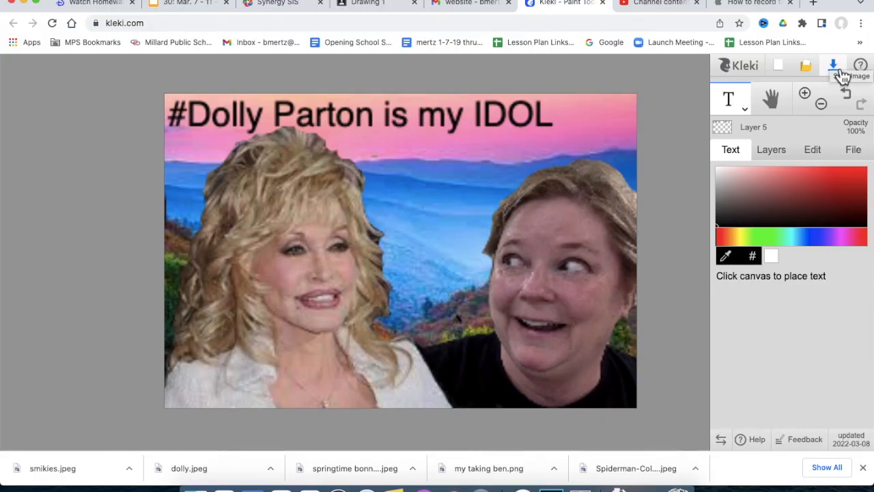
- Save the finished composite as a PNG image and open the downloaded file
left_click(841, 72)
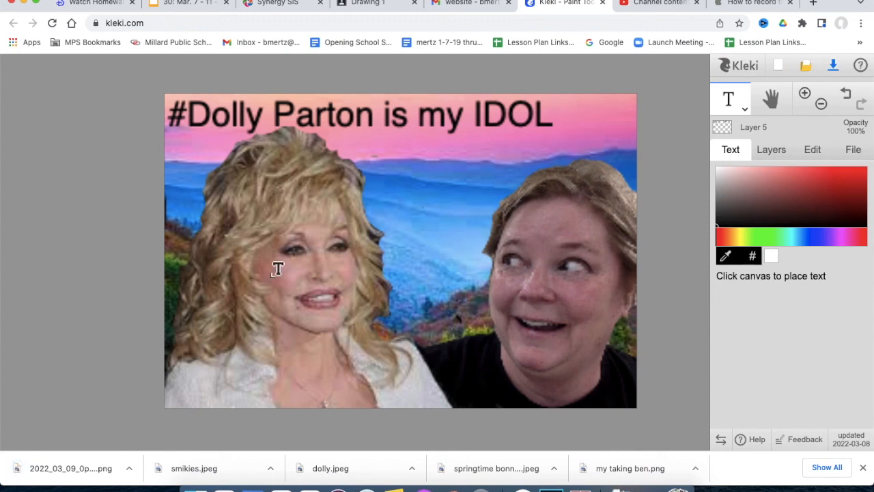
left_click(67, 470)
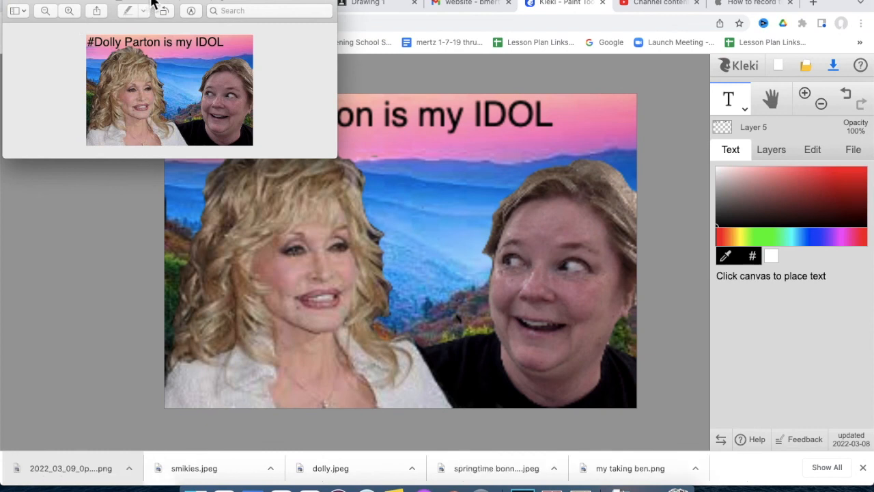
- Rename the downloaded image with the creator's surname followed by "Digital Art" and move it to the Desktop folder
left_click(232, 4)
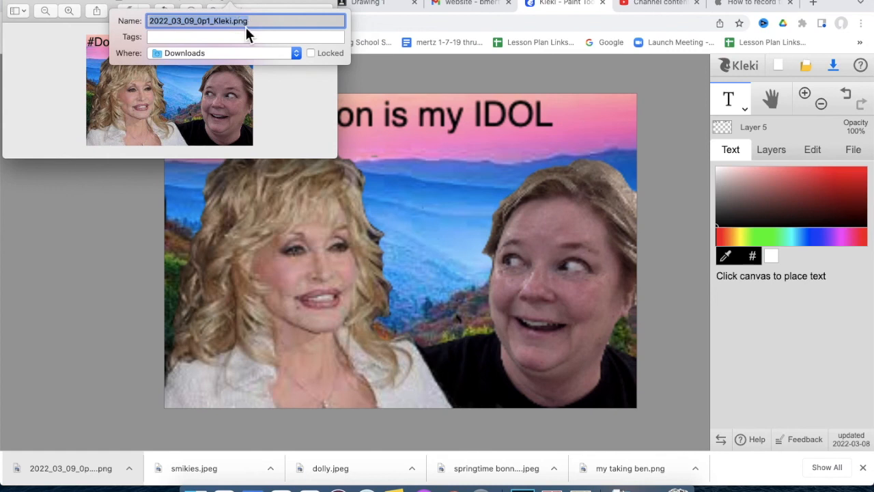
type("Mertz")
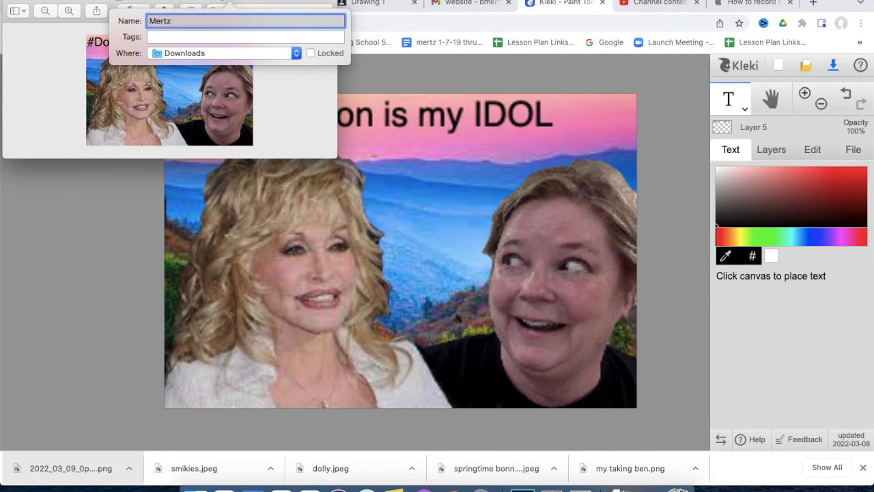
type("Digital Art")
left_click(278, 54)
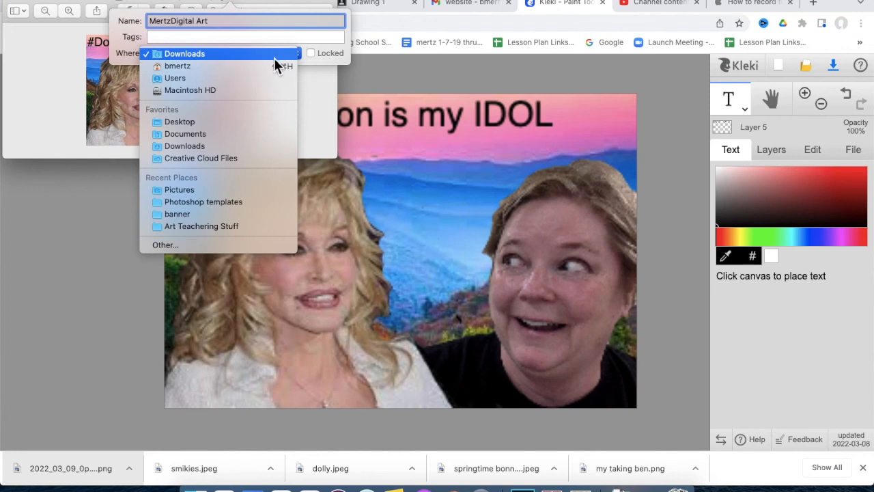
left_click(232, 124)
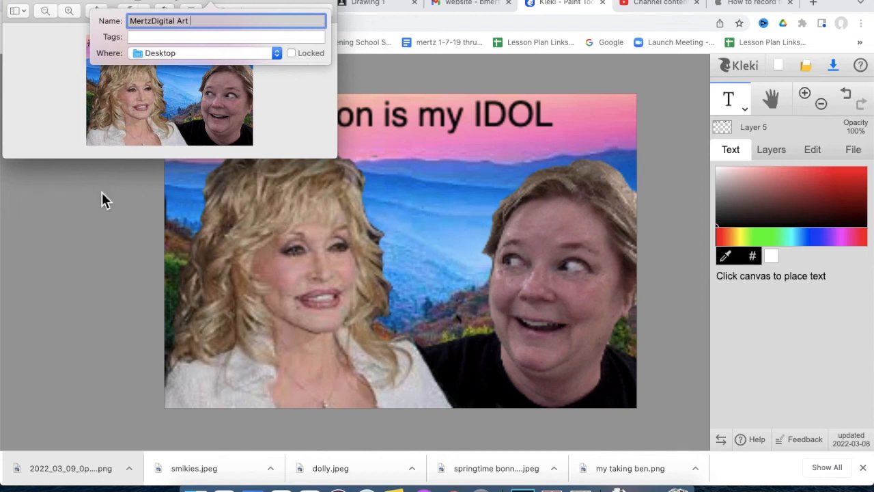
key("Return")
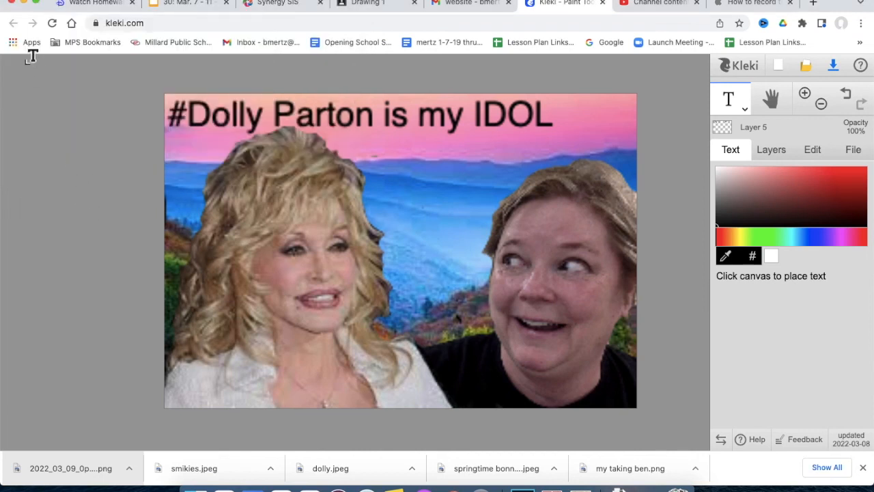